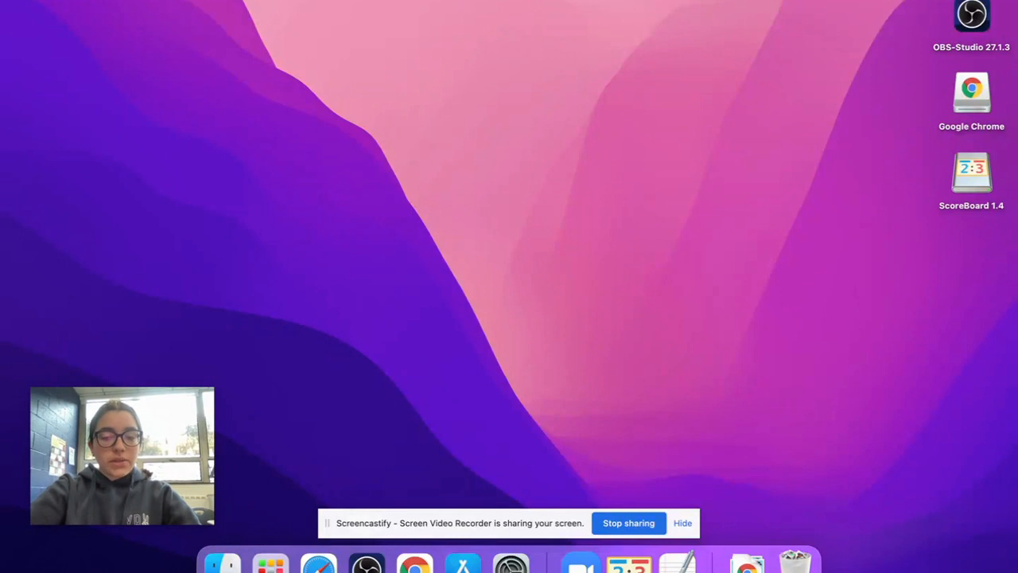
- Open OBS and select the Home name text source of the scoreboard overlay
click(367, 565)
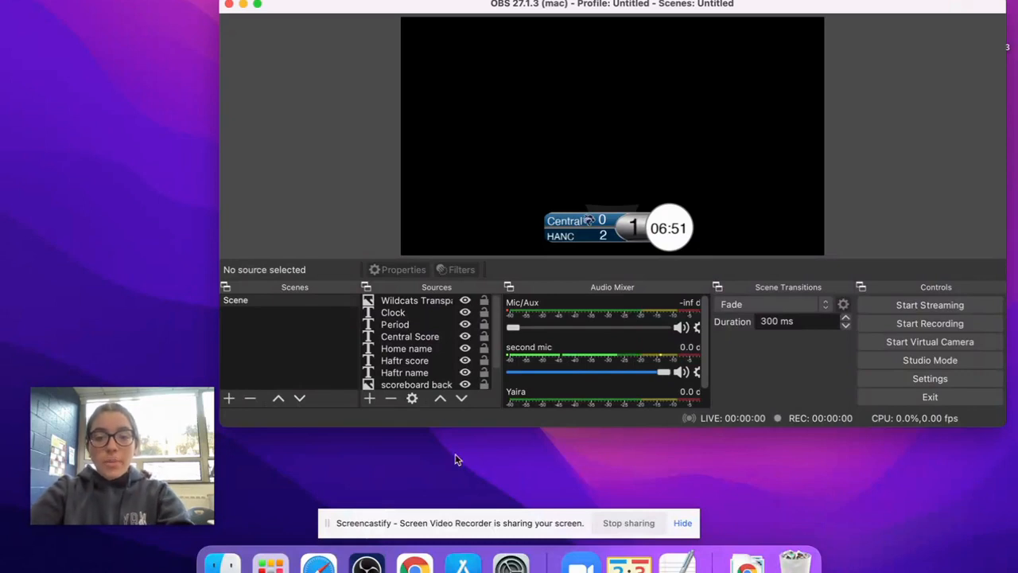
click(571, 229)
click(562, 236)
click(418, 349)
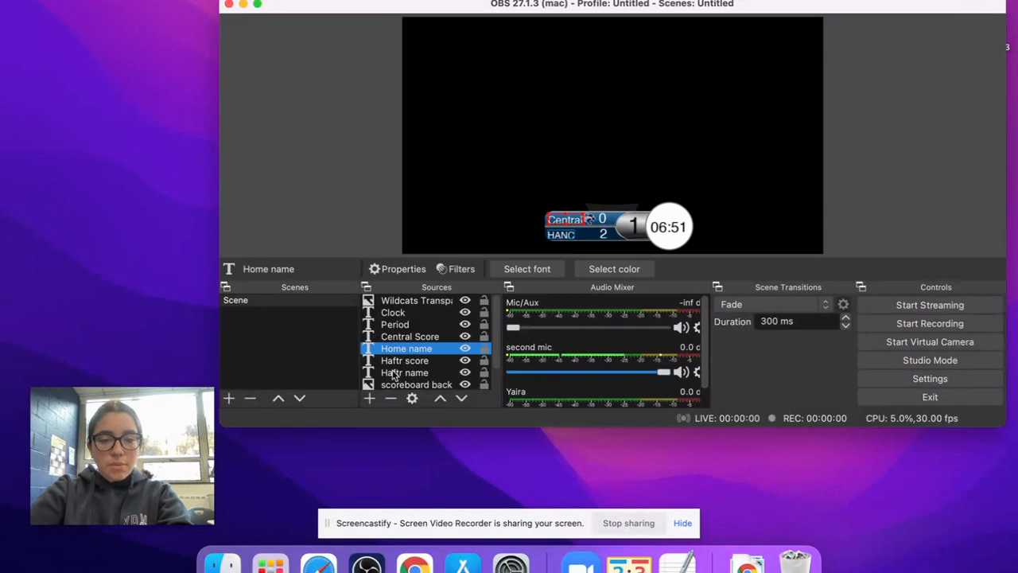
click(334, 349)
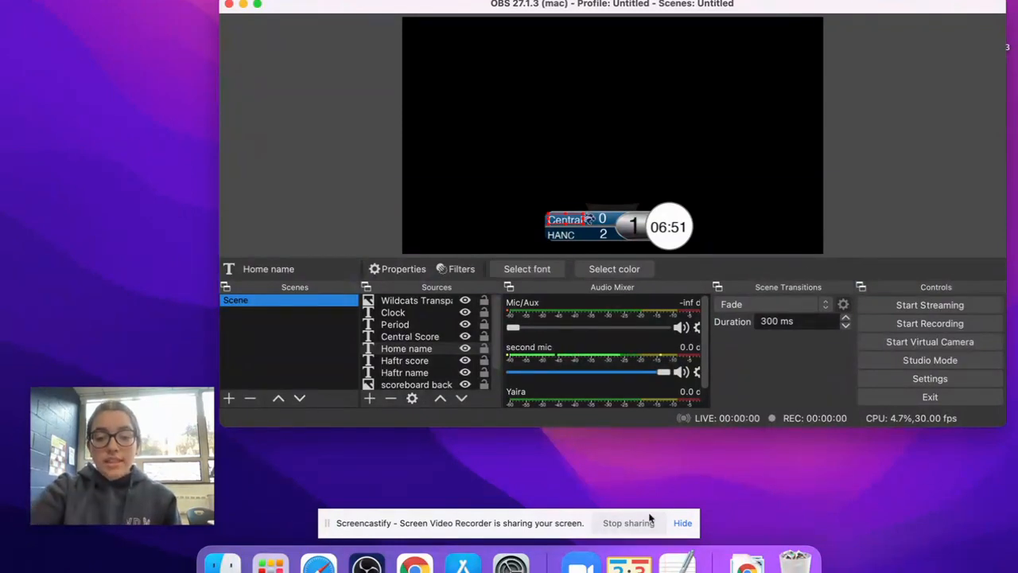
- Open ScoreBoard, rename the HANC team to HAFTR, and set both teams' scores to 2
click(628, 565)
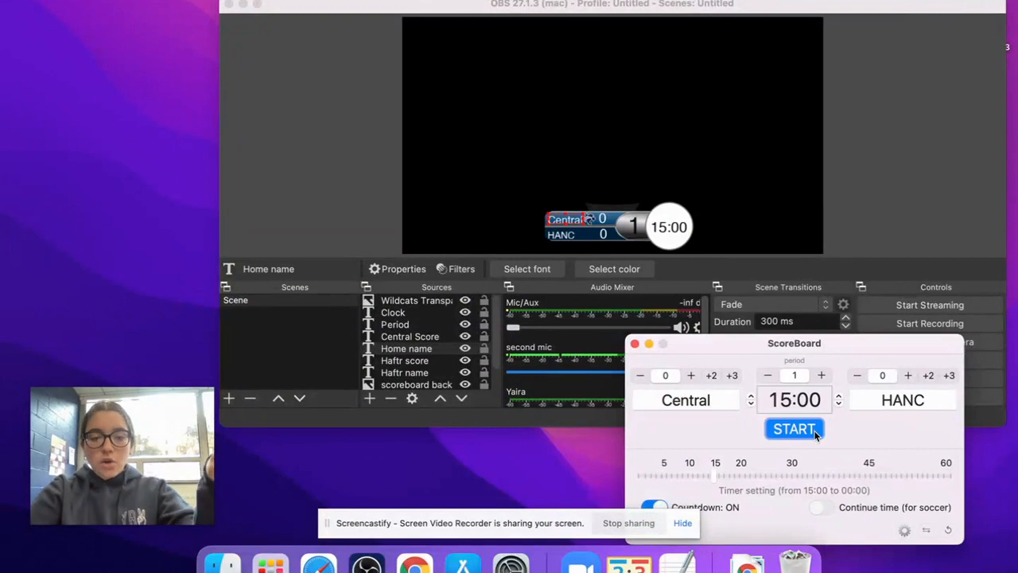
double_click(895, 400)
text(HAFTR)
key(Tab)
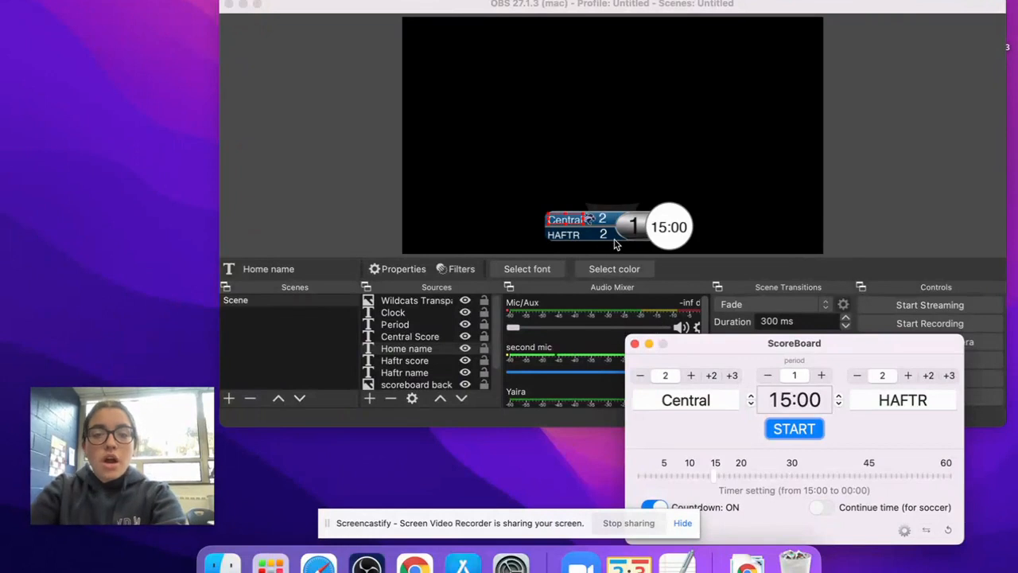
- Set the game clock to 8:00, start the countdown, and pause it after a few seconds
click(794, 400)
text(8:00)
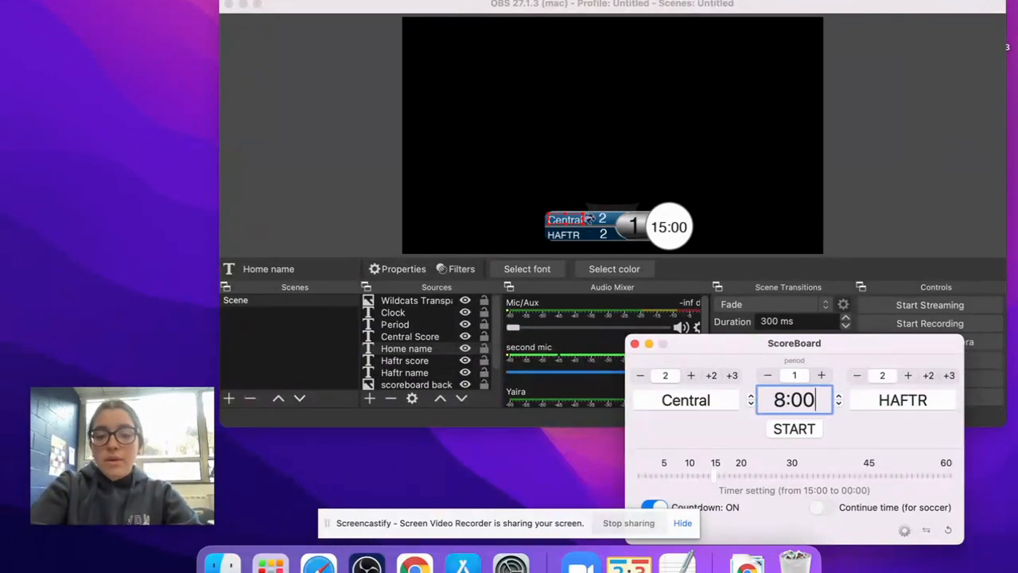
key(Return)
click(808, 430)
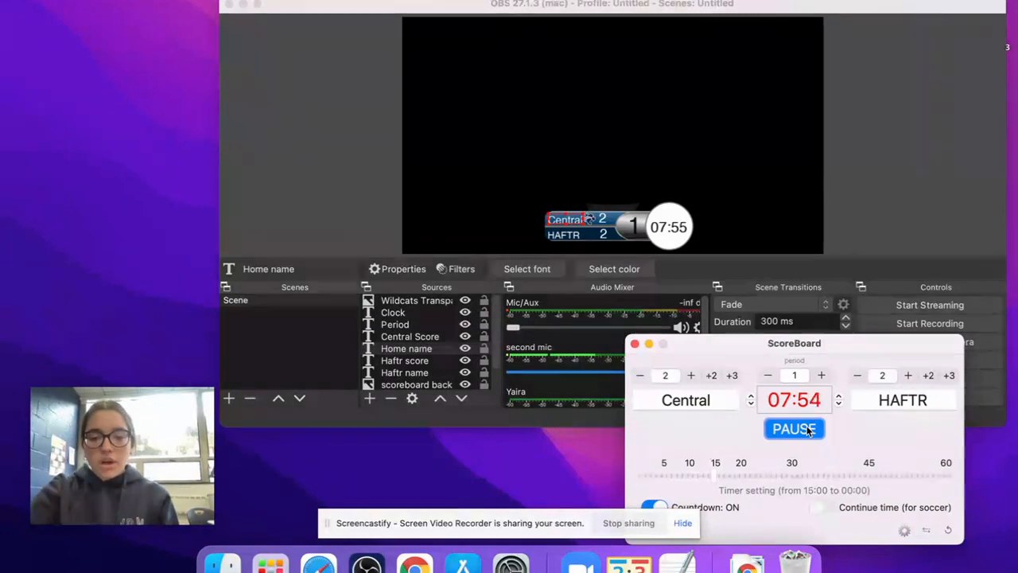
click(808, 428)
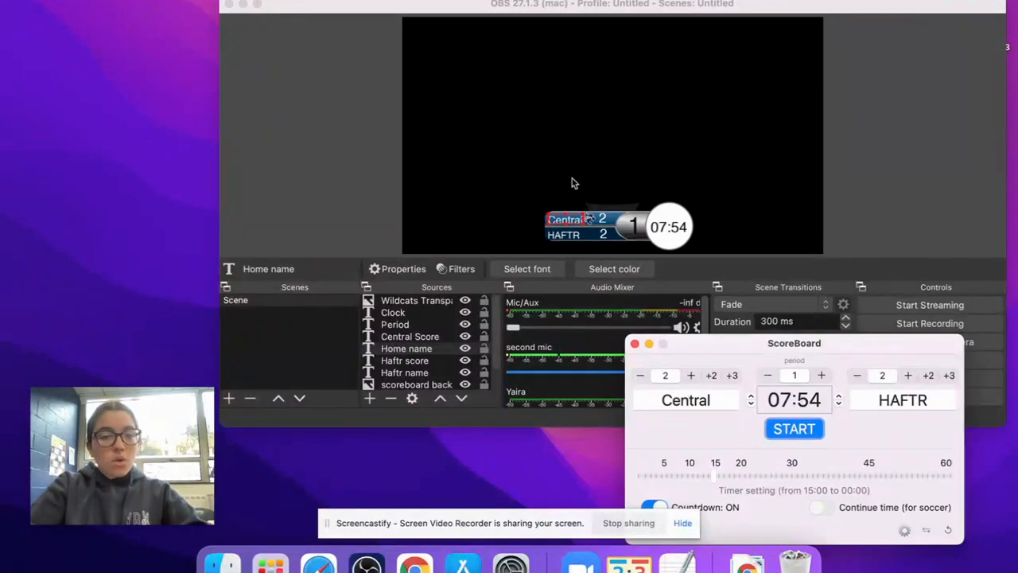
click(553, 456)
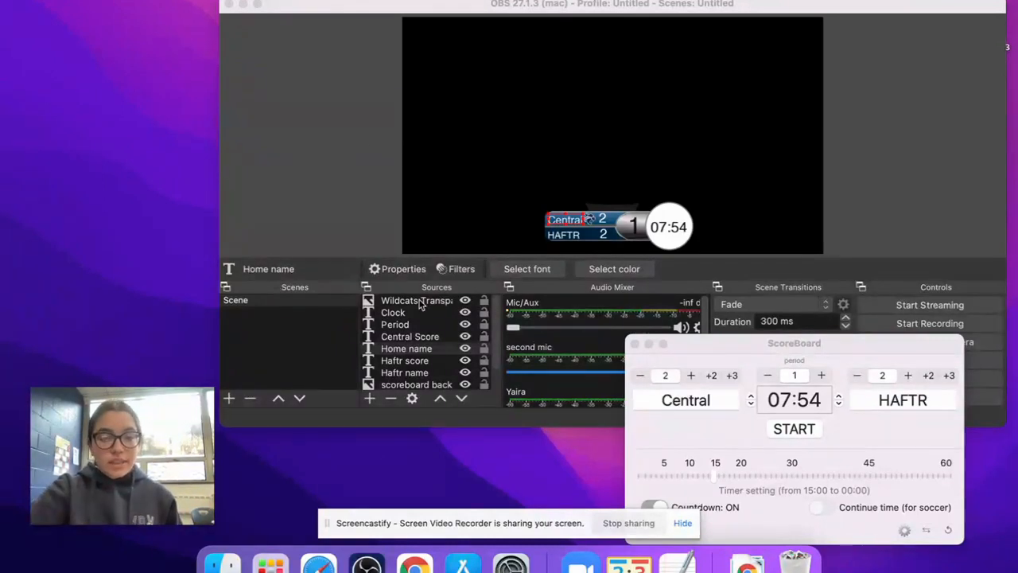
- In OBS, add a video capture device source named Camera that uses the Logitech Webcam C925e
click(370, 399)
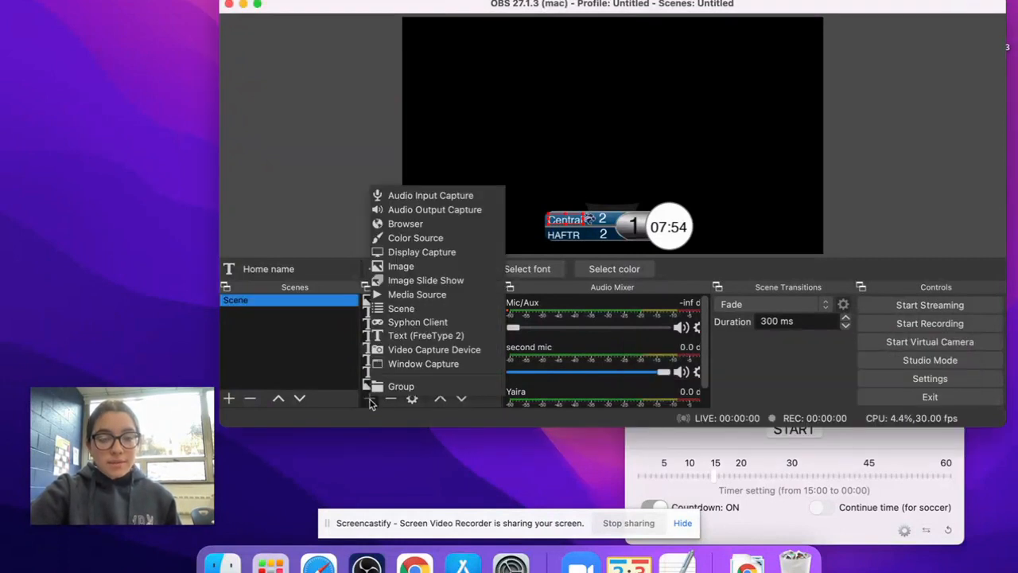
click(436, 350)
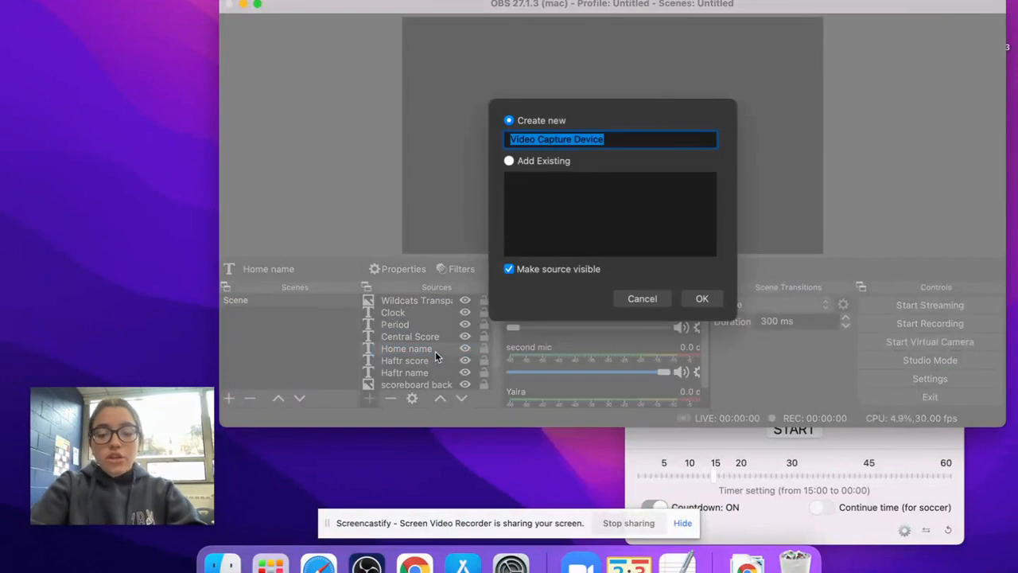
text(Camera)
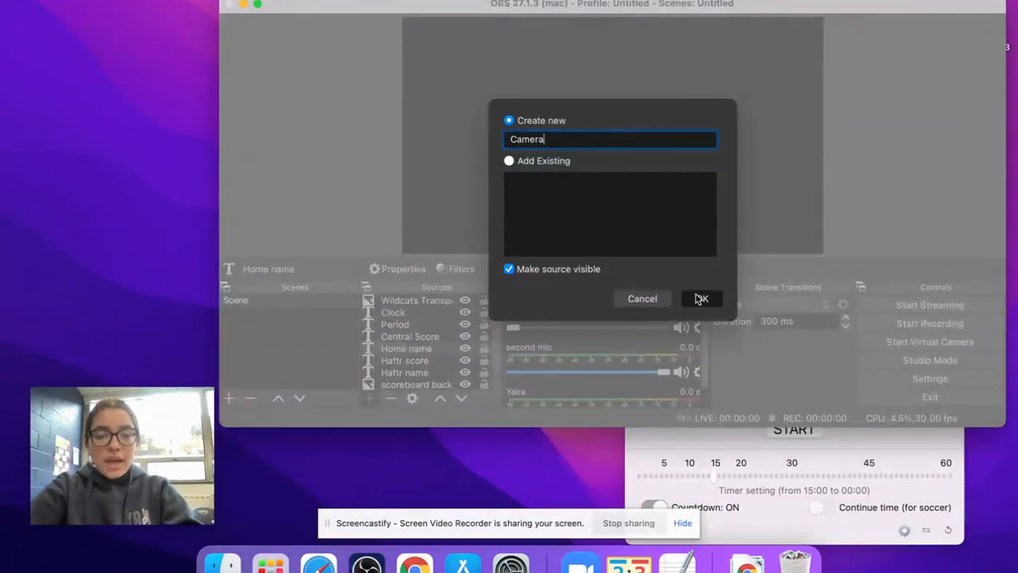
click(702, 298)
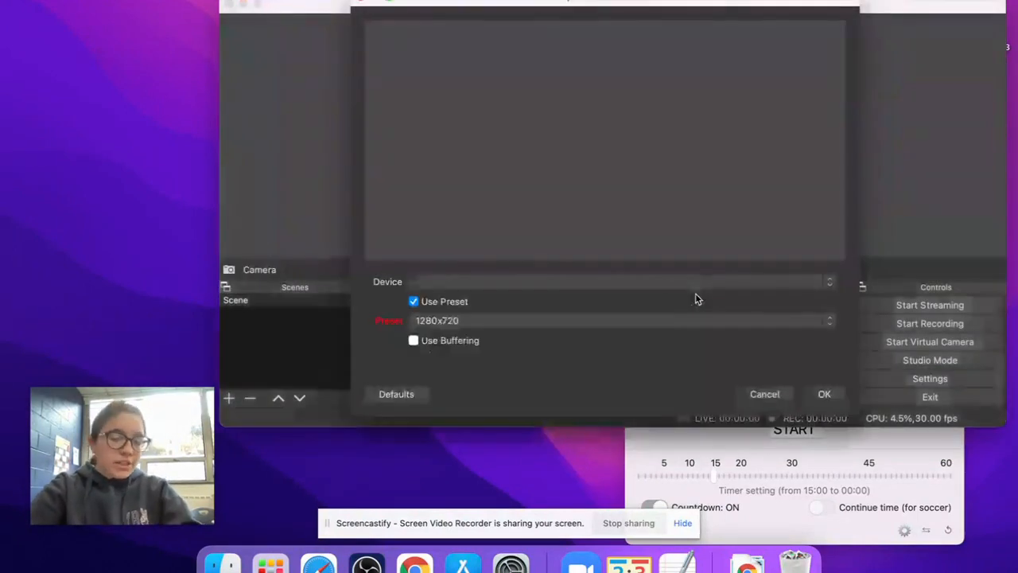
click(479, 281)
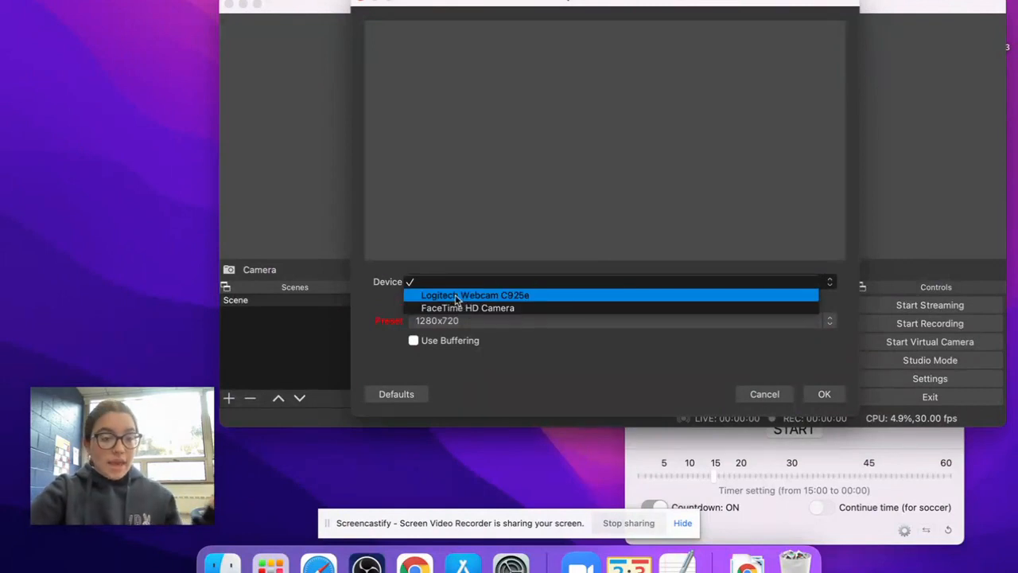
click(456, 296)
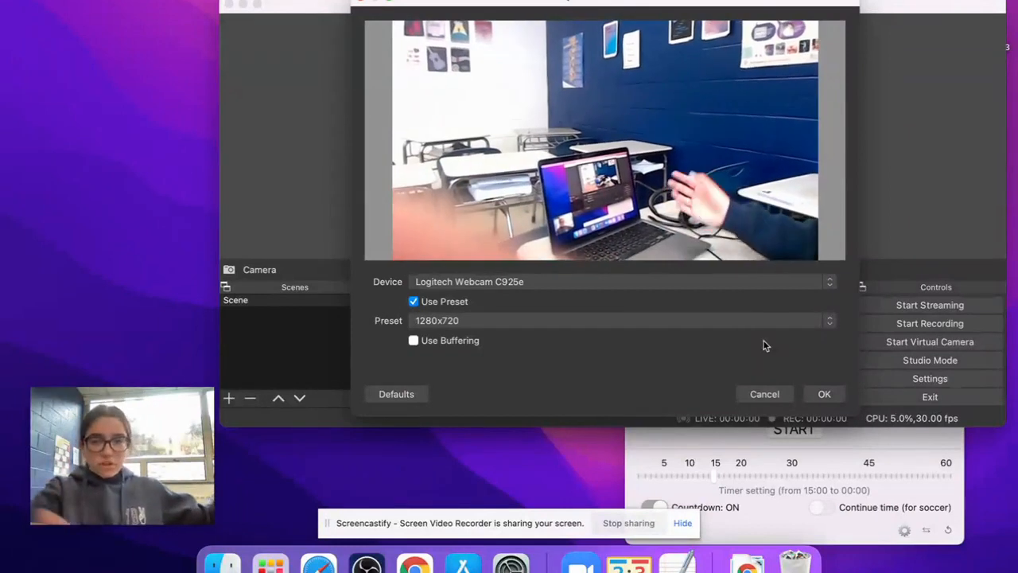
click(822, 394)
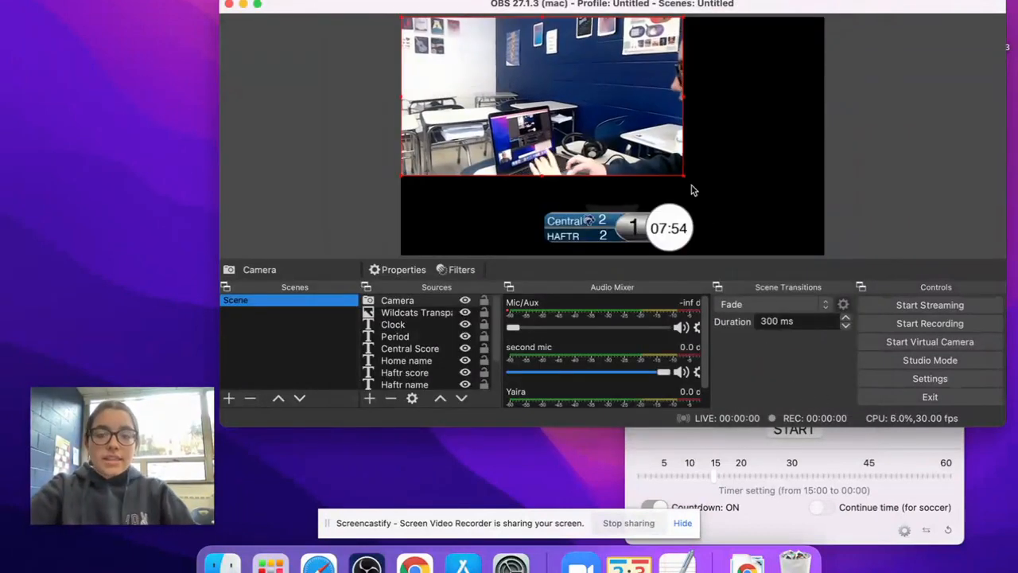
- Enlarge the camera image to fill the canvas and move the Camera source below the scoreboard background in the source order
drag(683, 175, 822, 245)
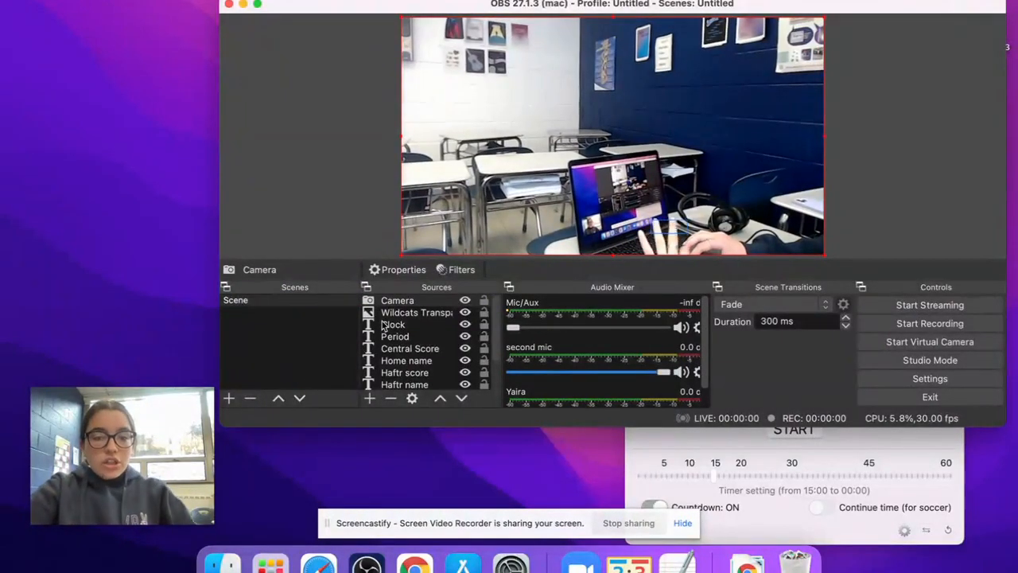
drag(394, 306, 395, 385)
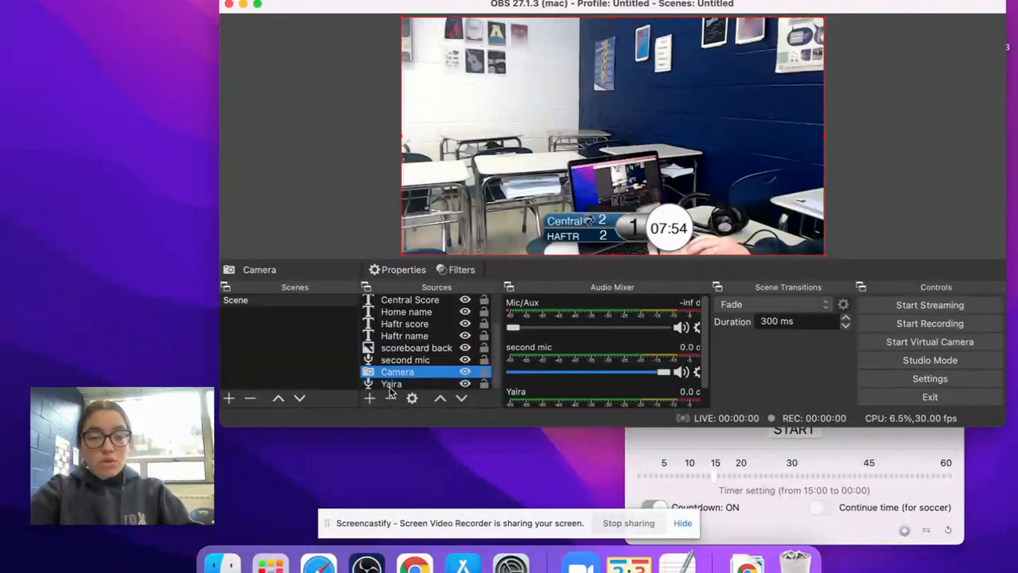
scroll(386, 372, up, 3)
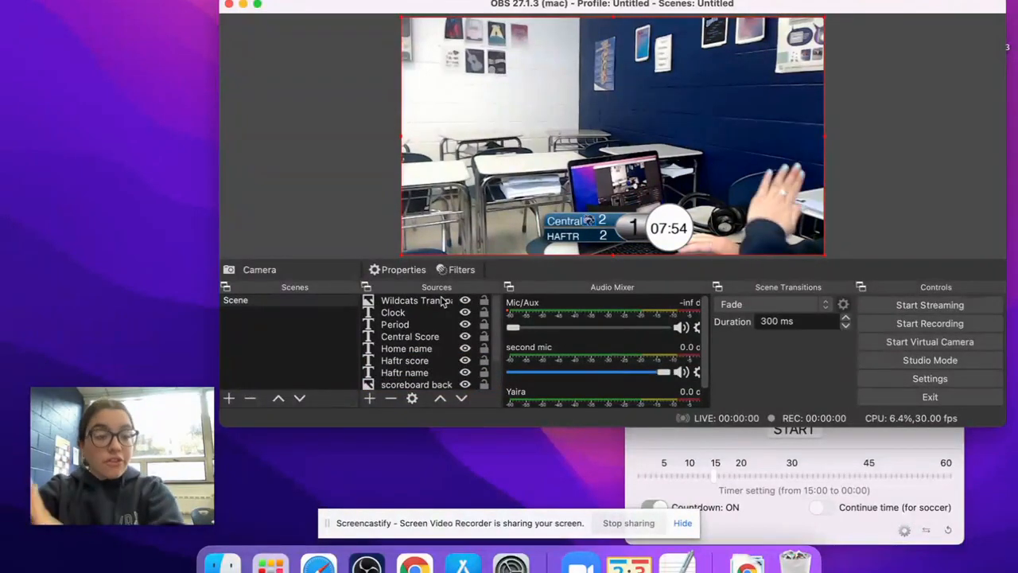
scroll(436, 318, down, 3)
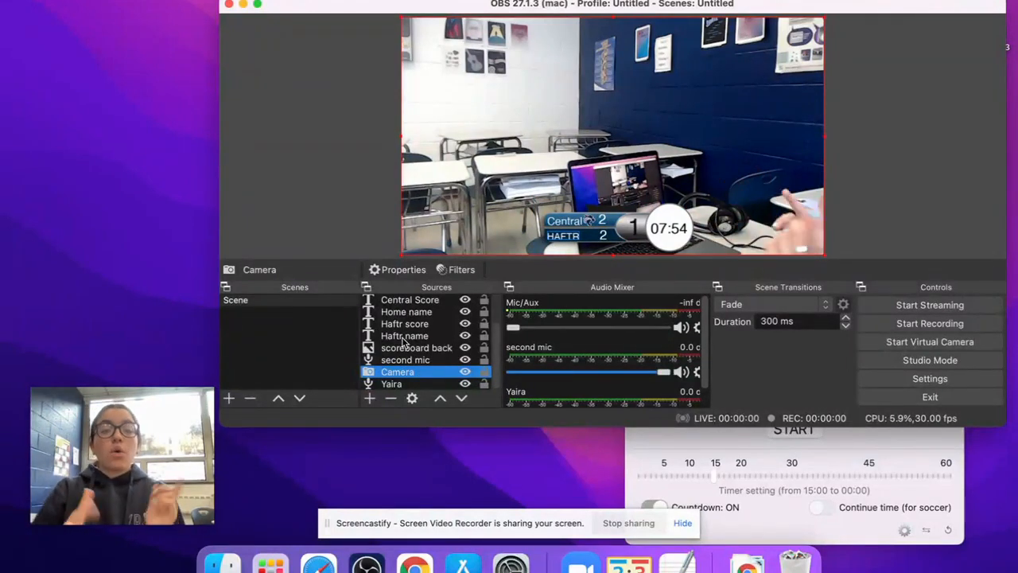
- Add an audio input capture source named mic using the Logitech USB Headset, with its volume at full
click(370, 399)
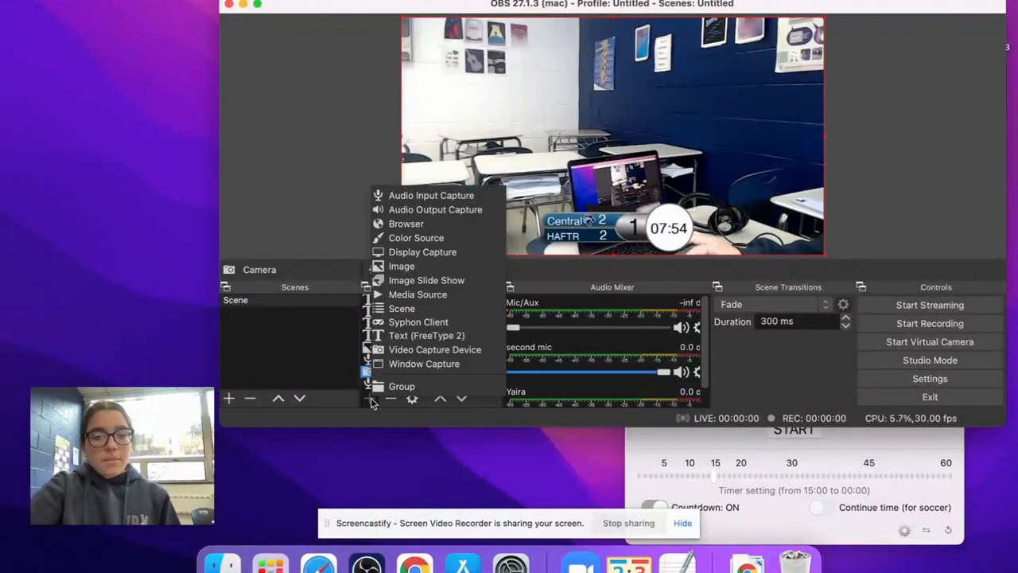
click(423, 198)
text(mic)
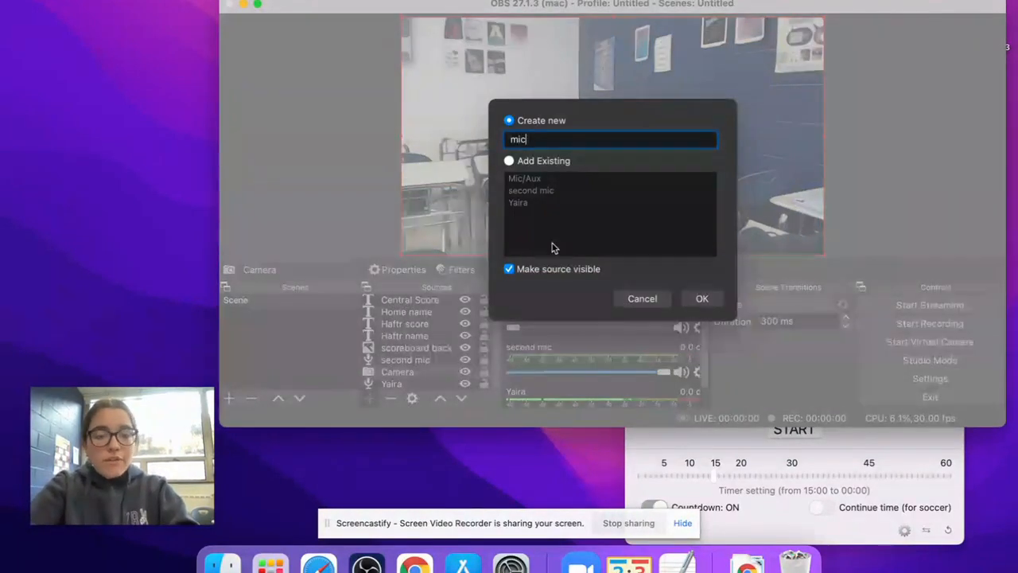
click(700, 298)
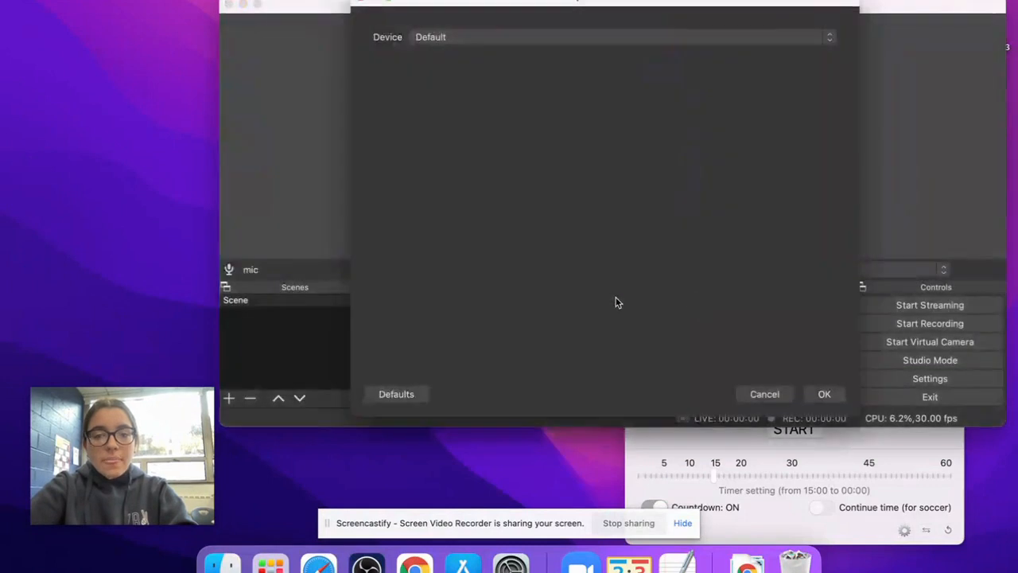
click(460, 38)
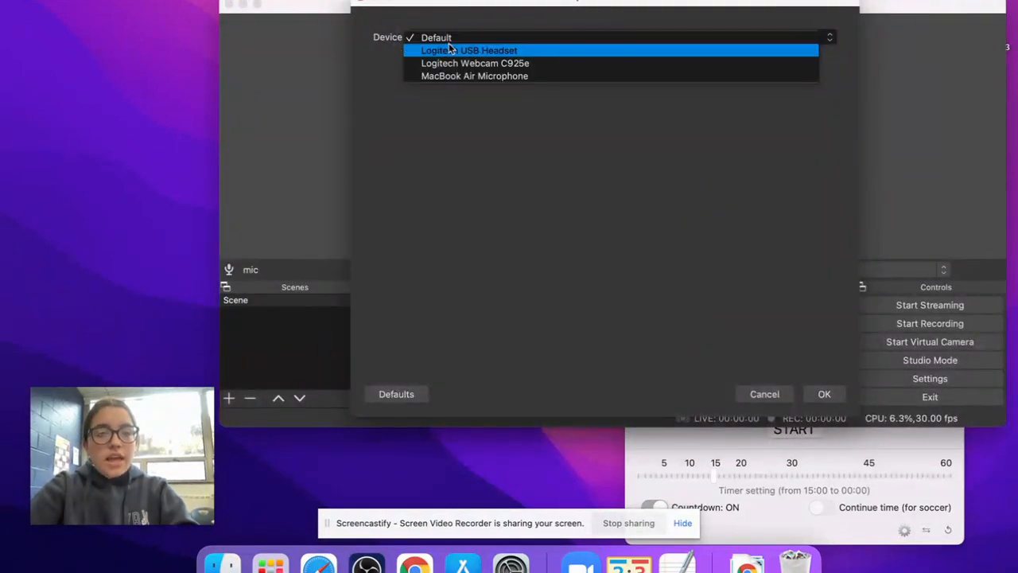
click(468, 51)
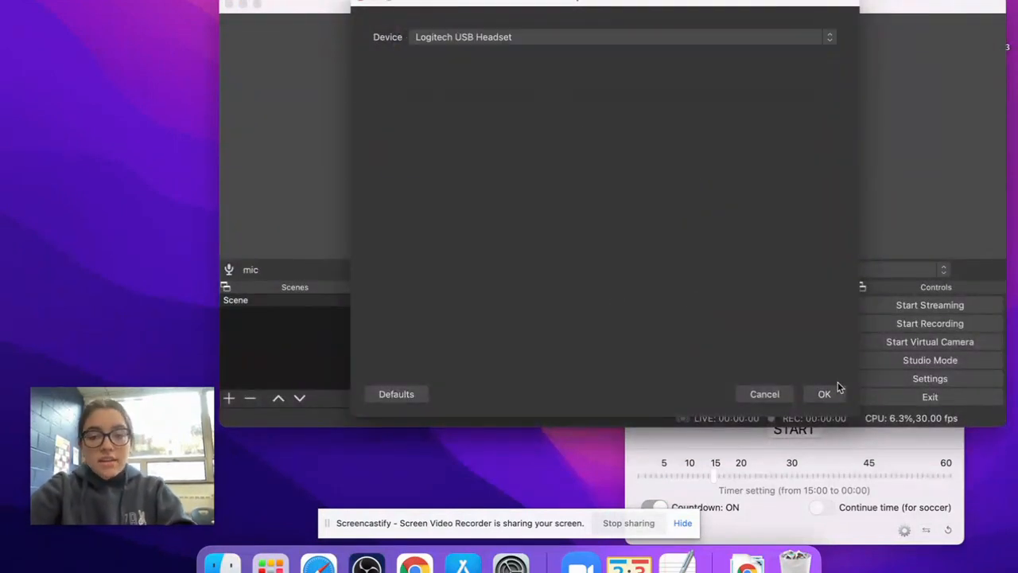
click(827, 391)
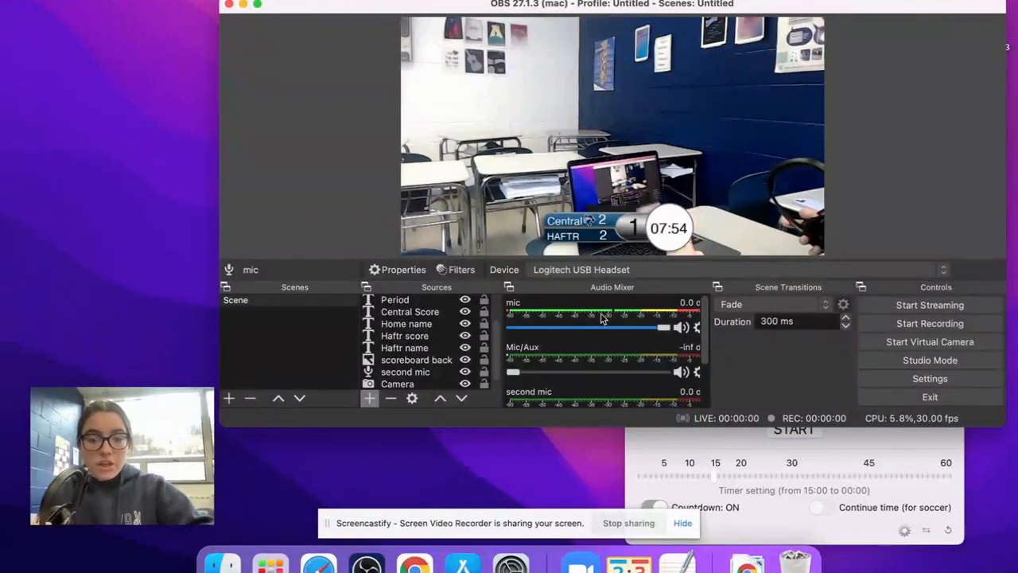
drag(641, 329, 665, 328)
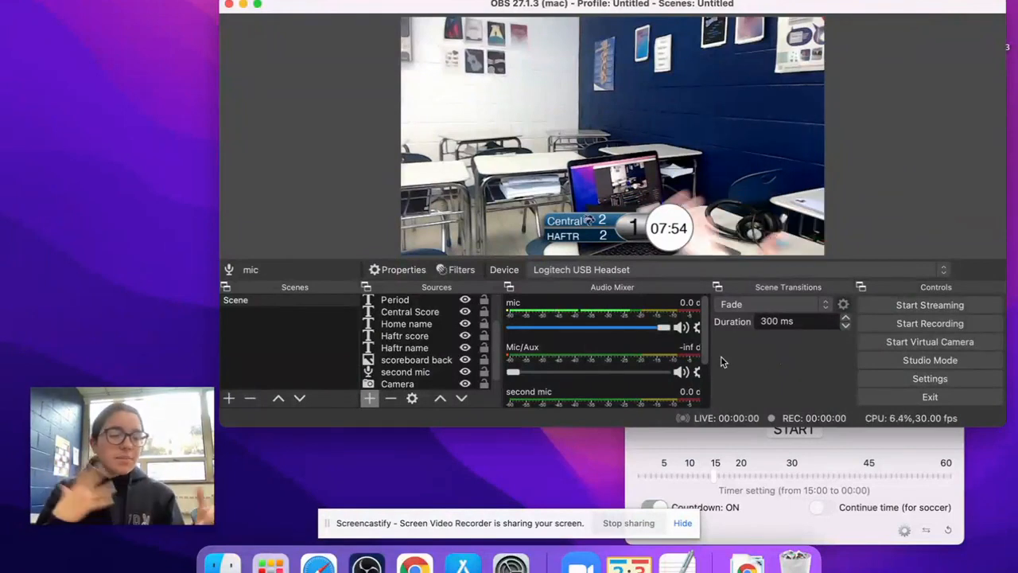
- Add another audio input capture source under its default name and close its properties without changing the device
click(369, 399)
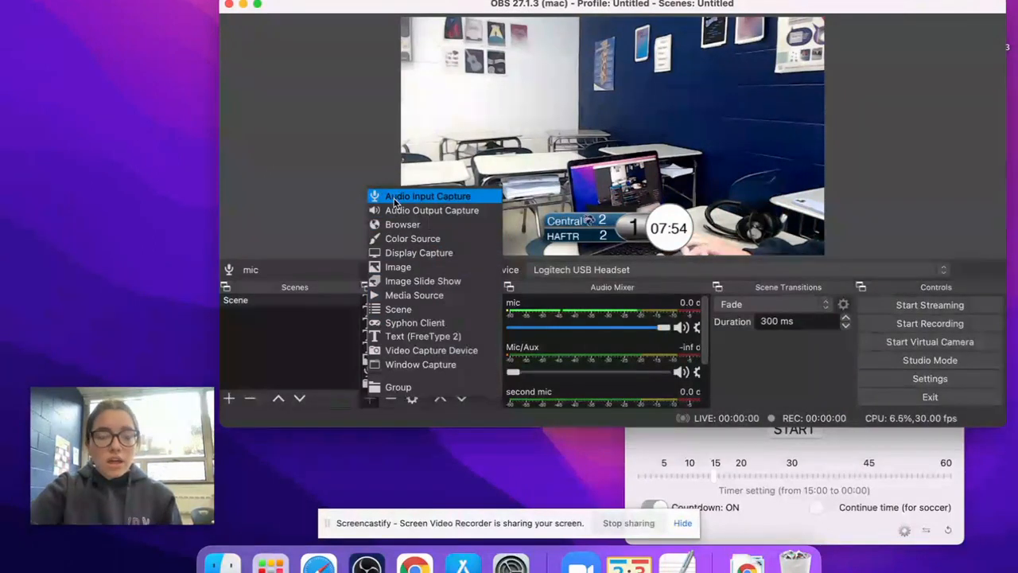
click(427, 196)
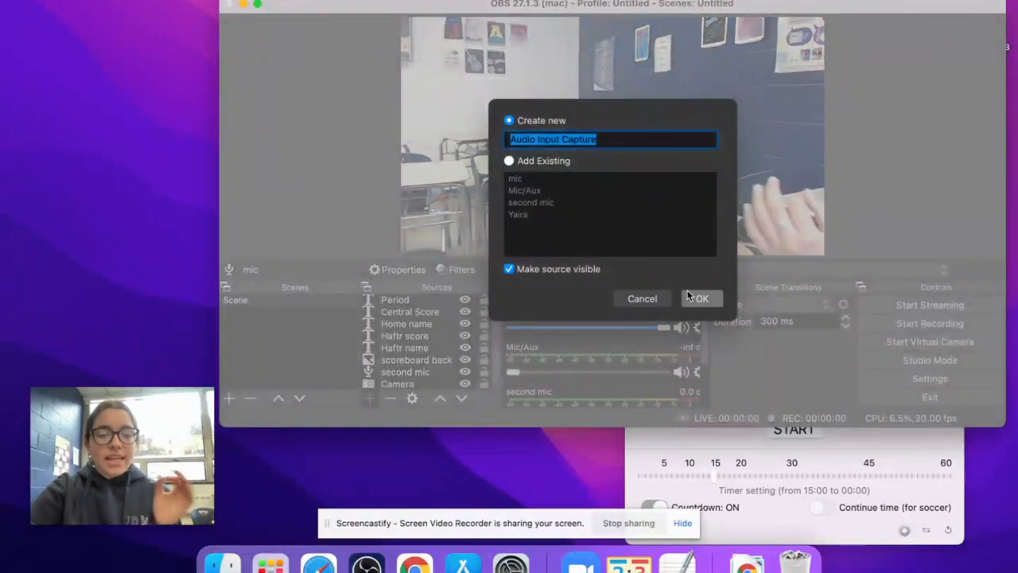
click(701, 300)
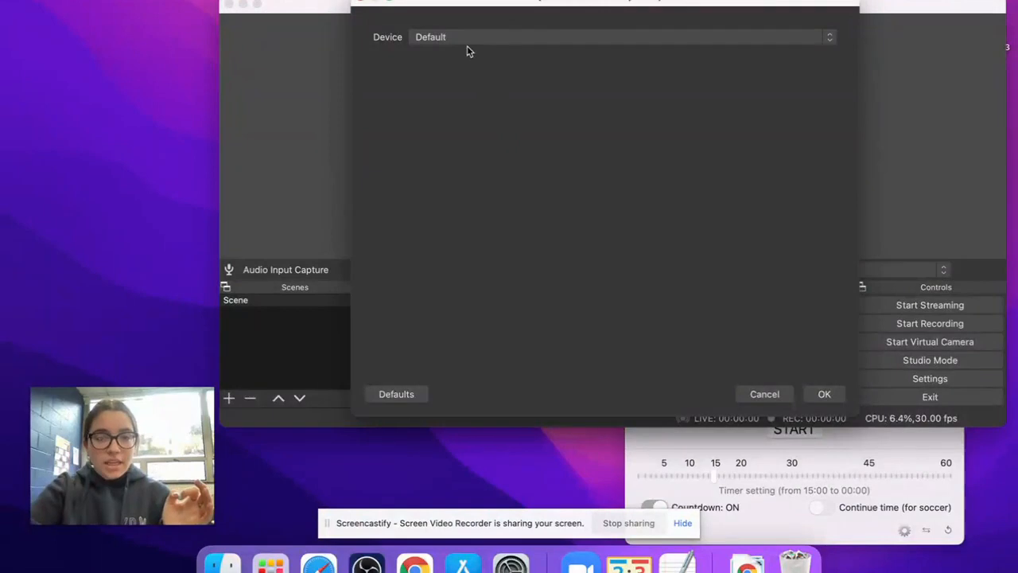
click(467, 37)
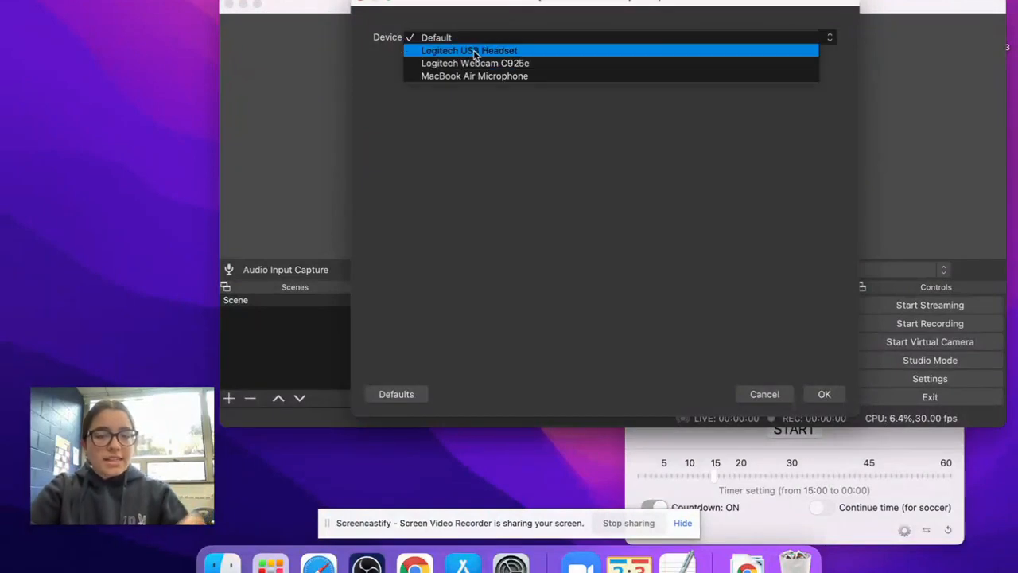
click(776, 392)
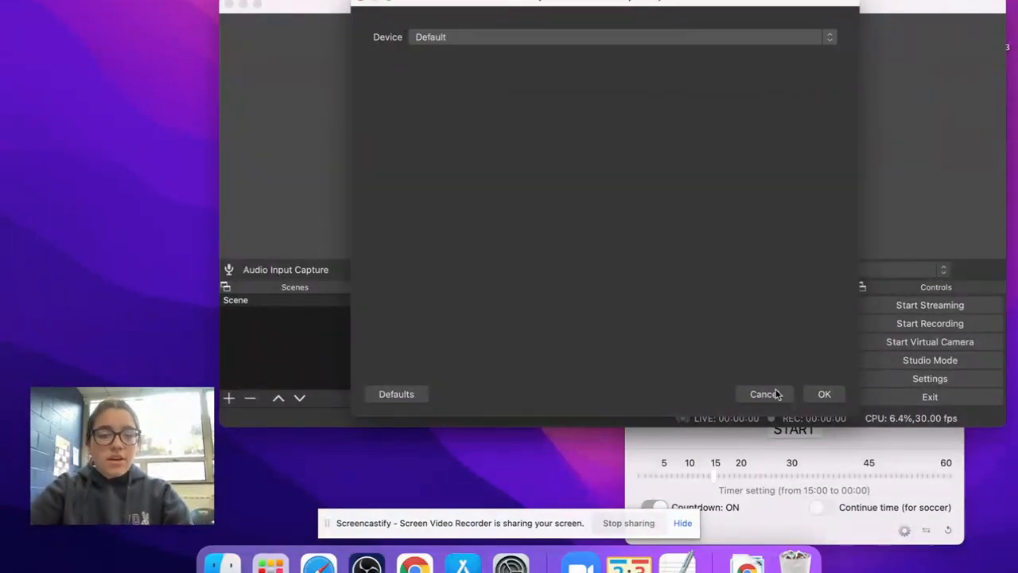
click(762, 396)
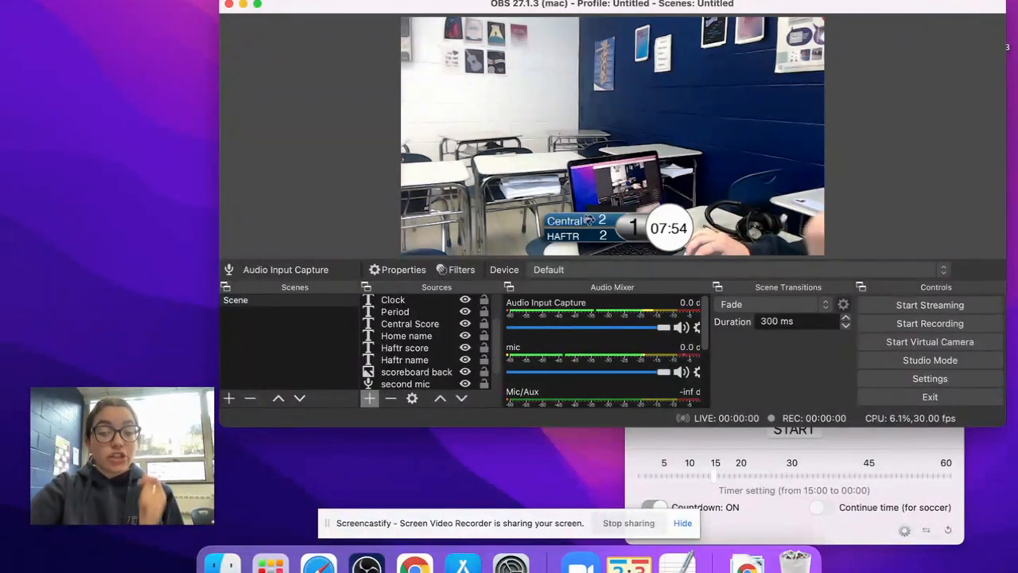
- Switch to Chrome and search the web for youtube
click(415, 564)
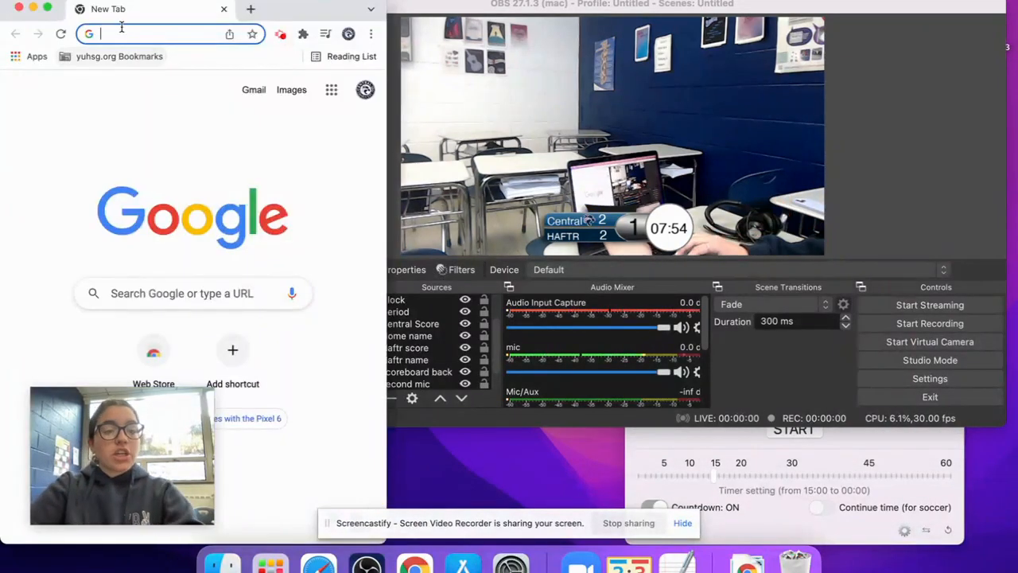
text(youtube)
key(Return)
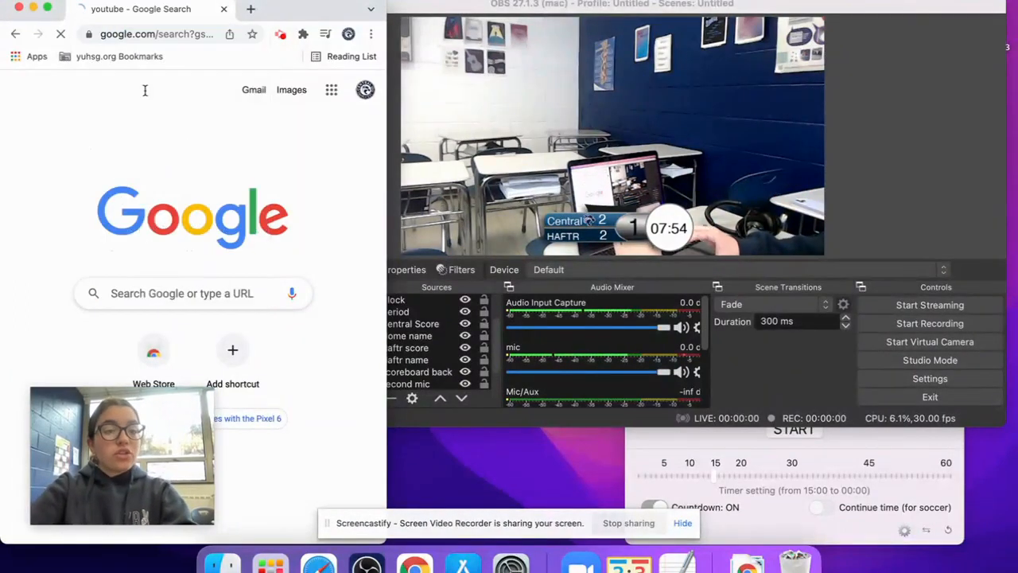
- Open YouTube from the search results, check which account is signed in, and open the Go live page in YouTube Studio
click(48, 226)
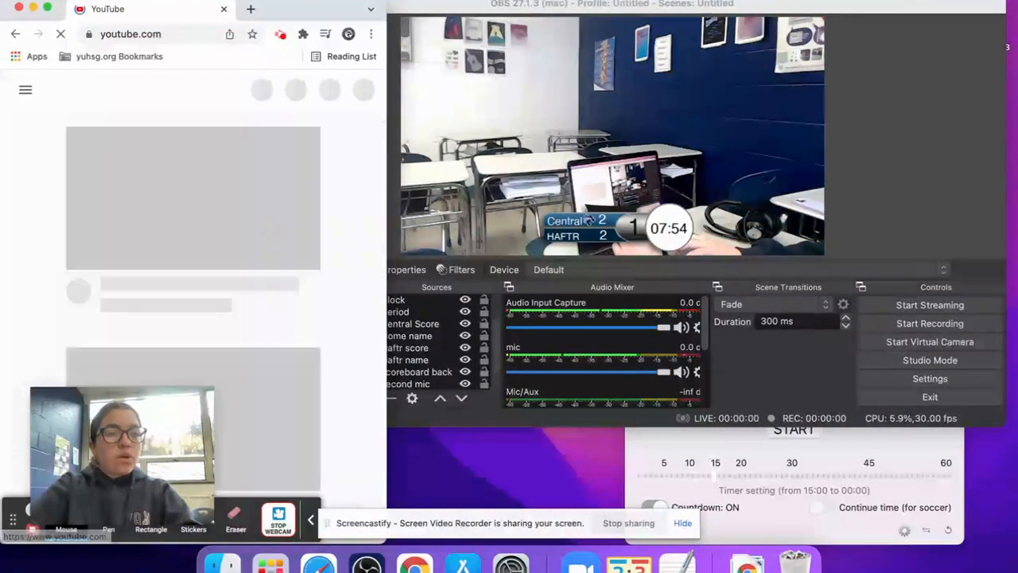
click(48, 8)
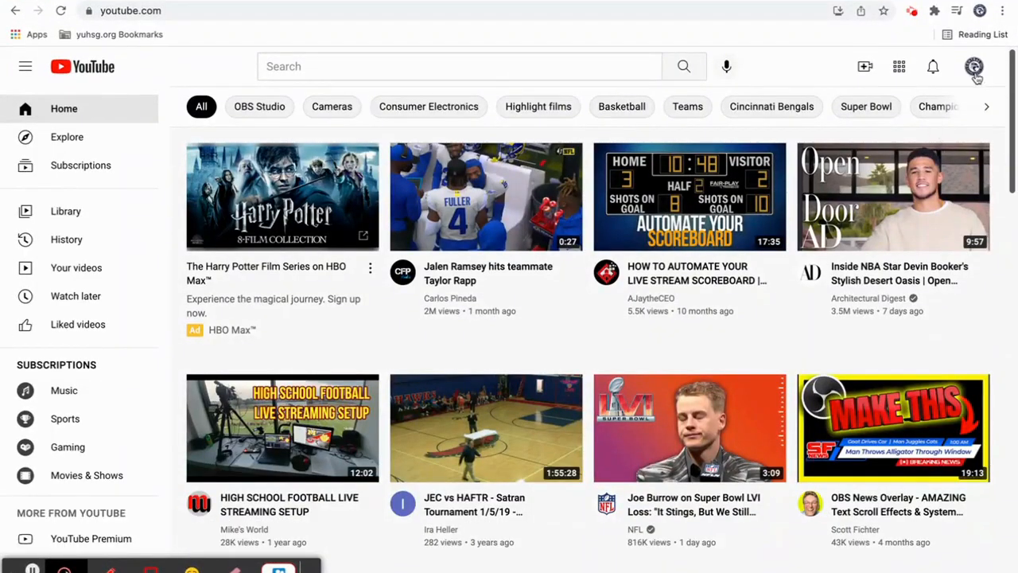
click(974, 68)
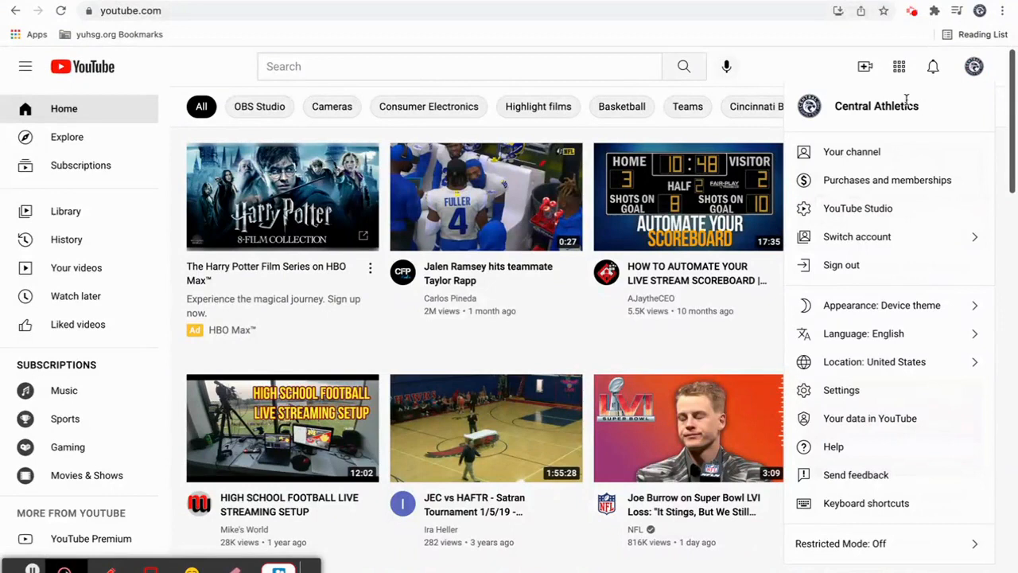
click(815, 65)
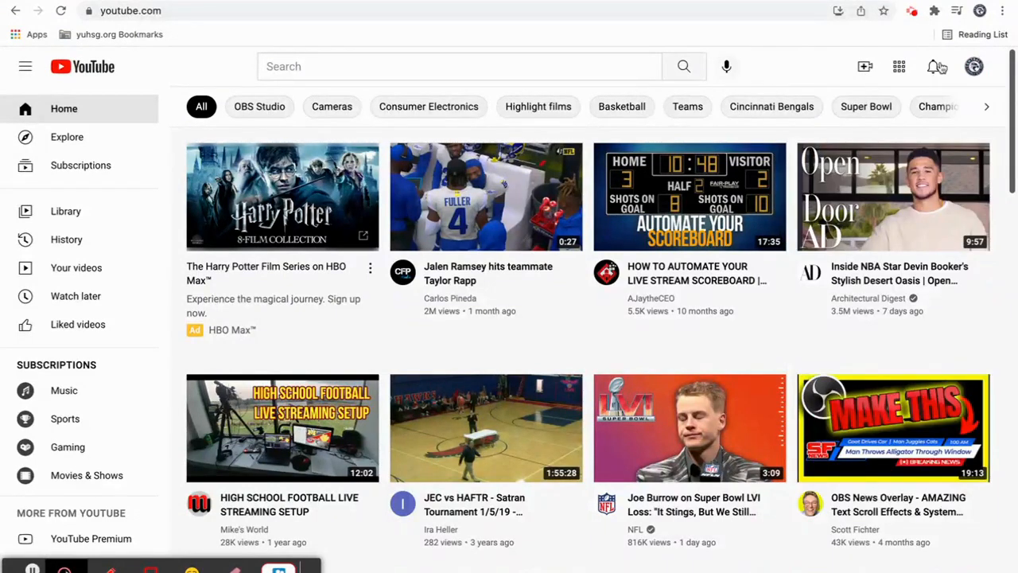
click(866, 68)
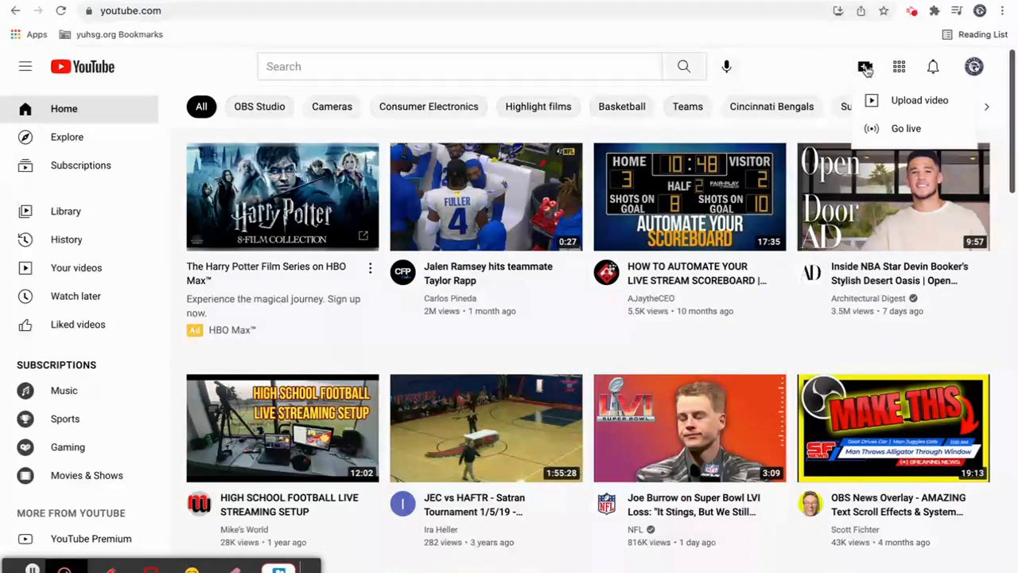
click(901, 129)
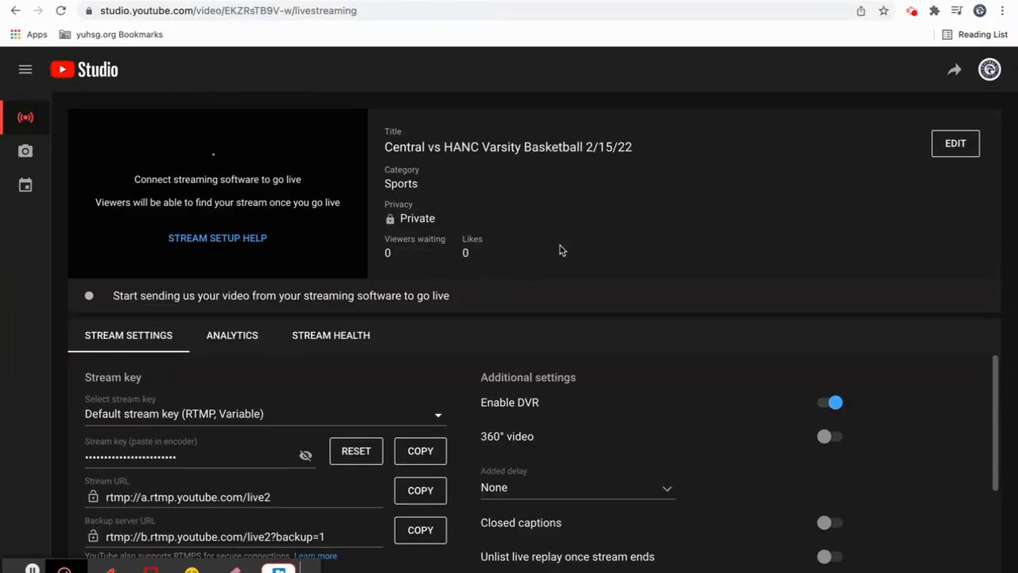
- Change the stream title to "Central vs HANC Jv Varsity Basketball 2/15/22", look over the thumbnail options and save the settings
click(961, 142)
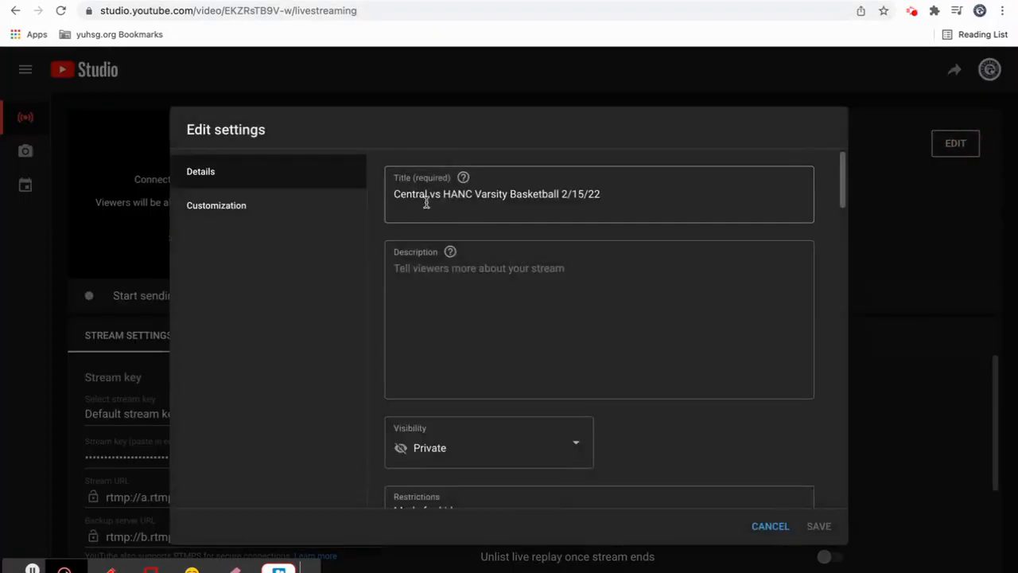
click(476, 194)
text(Jv)
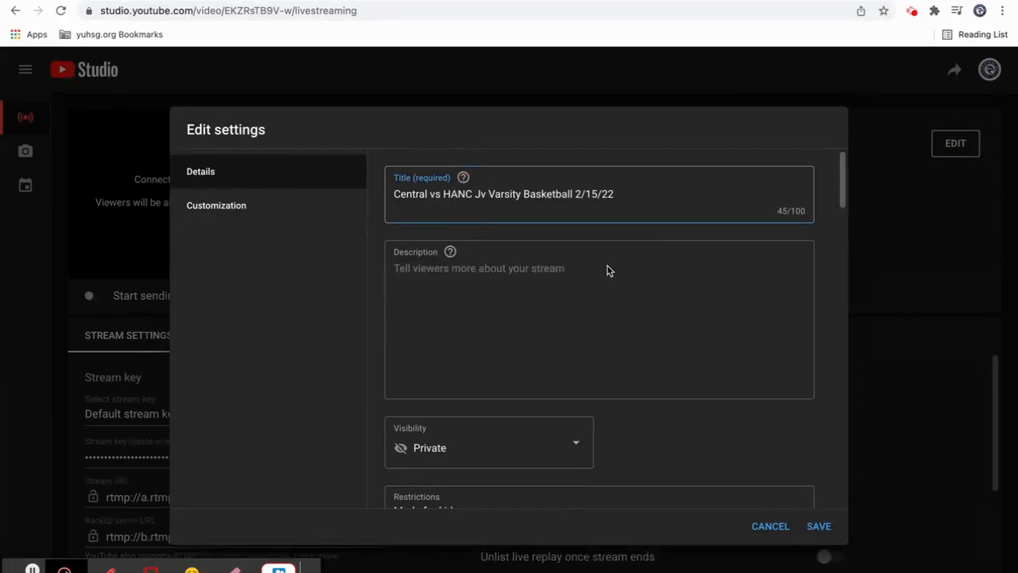
scroll(727, 502, down, 4)
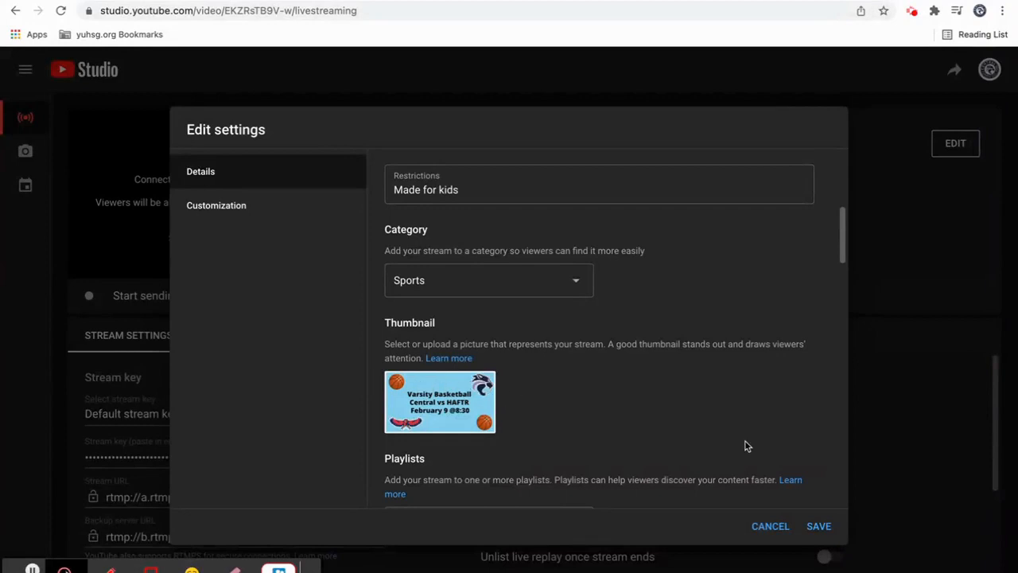
scroll(745, 446, down, 1)
click(481, 348)
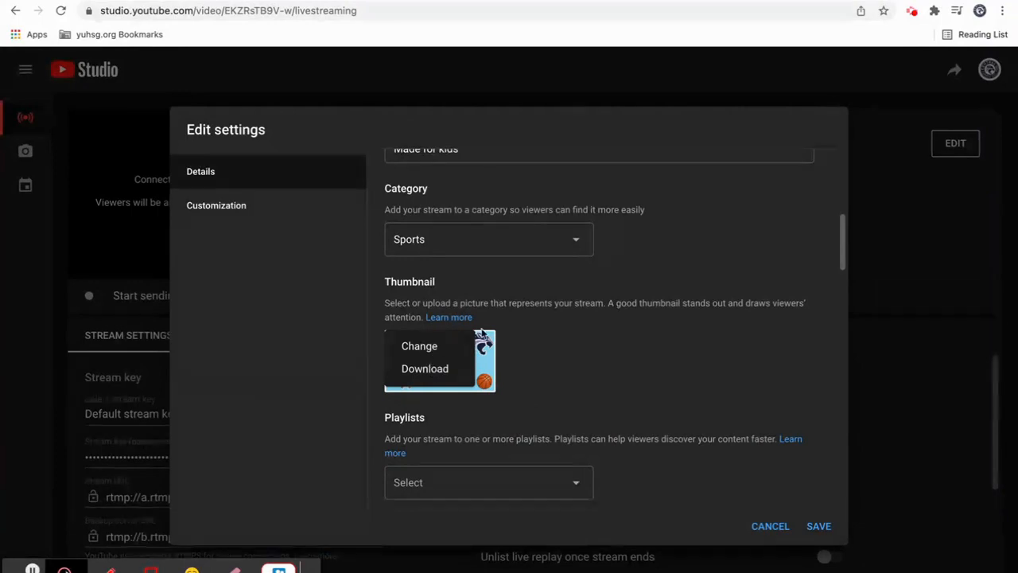
click(586, 343)
scroll(700, 446, down, 3)
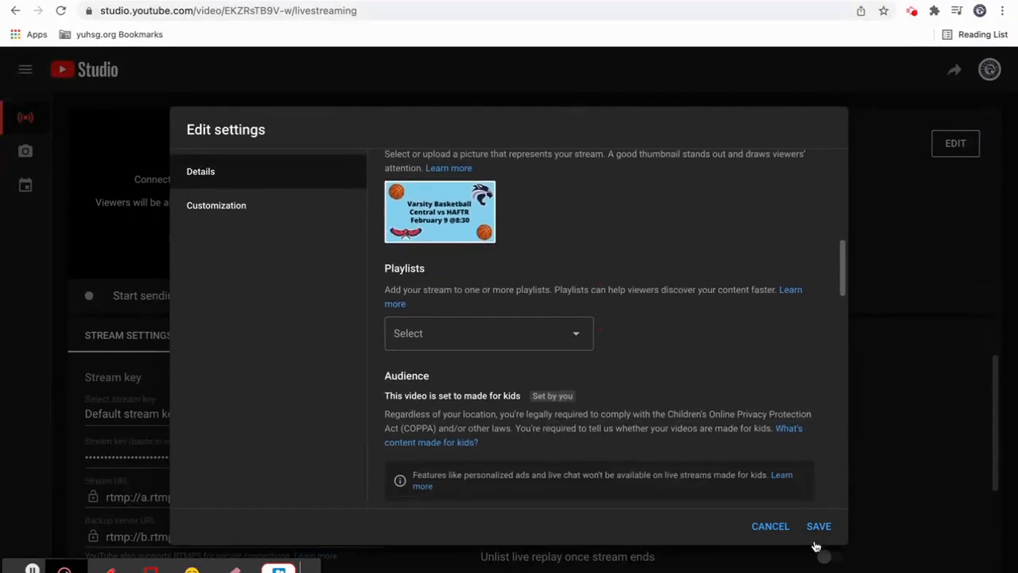
click(819, 526)
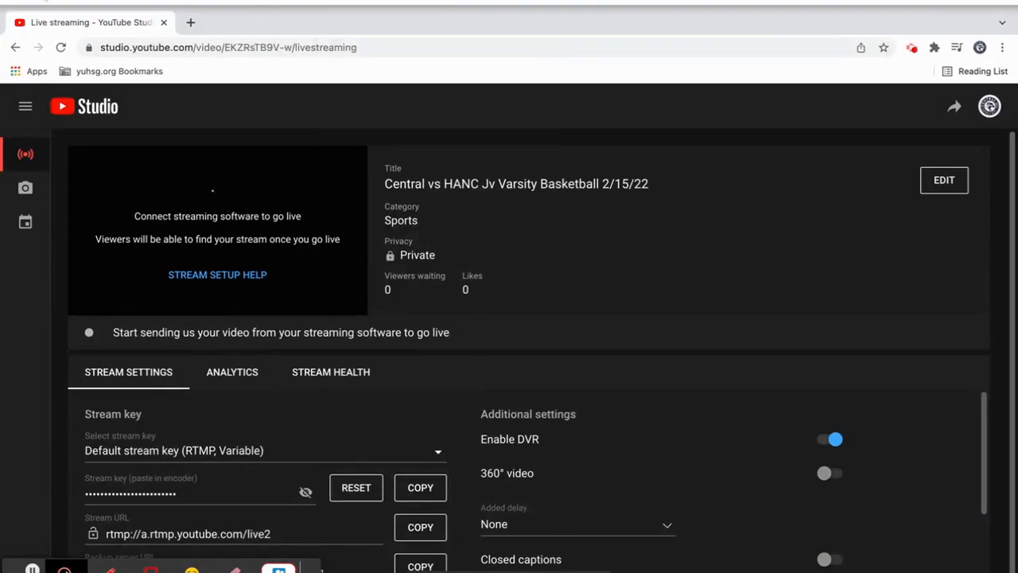
- Switch to OBS, start streaming, and check the live preview in YouTube Studio
click(48, 4)
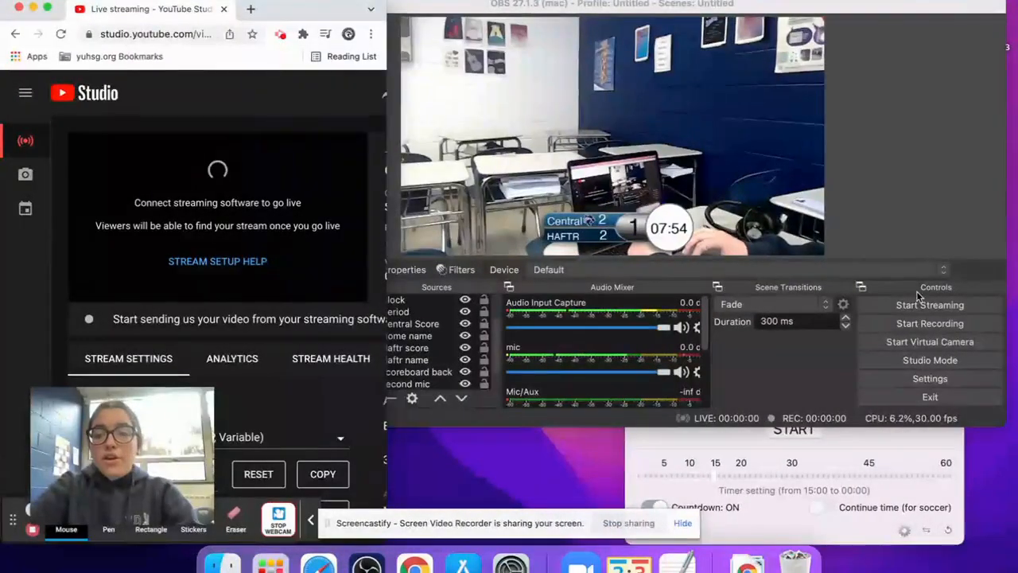
click(913, 309)
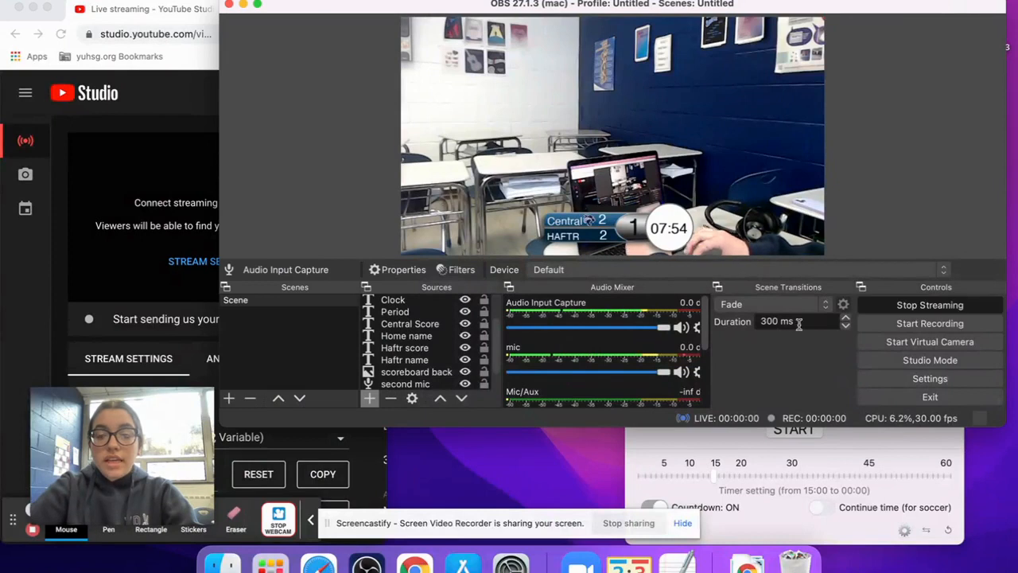
click(123, 135)
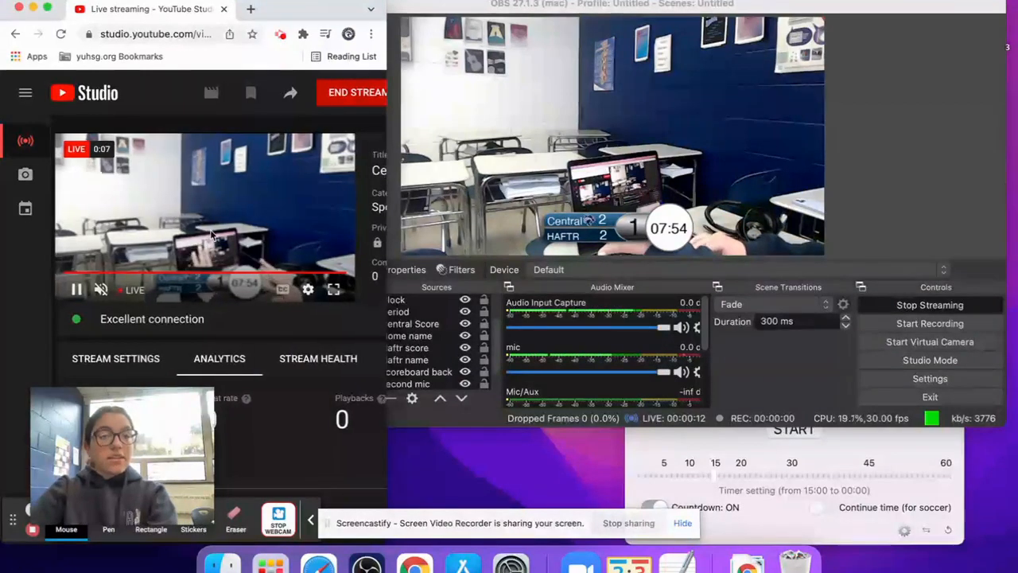
scroll(211, 233, right, 4)
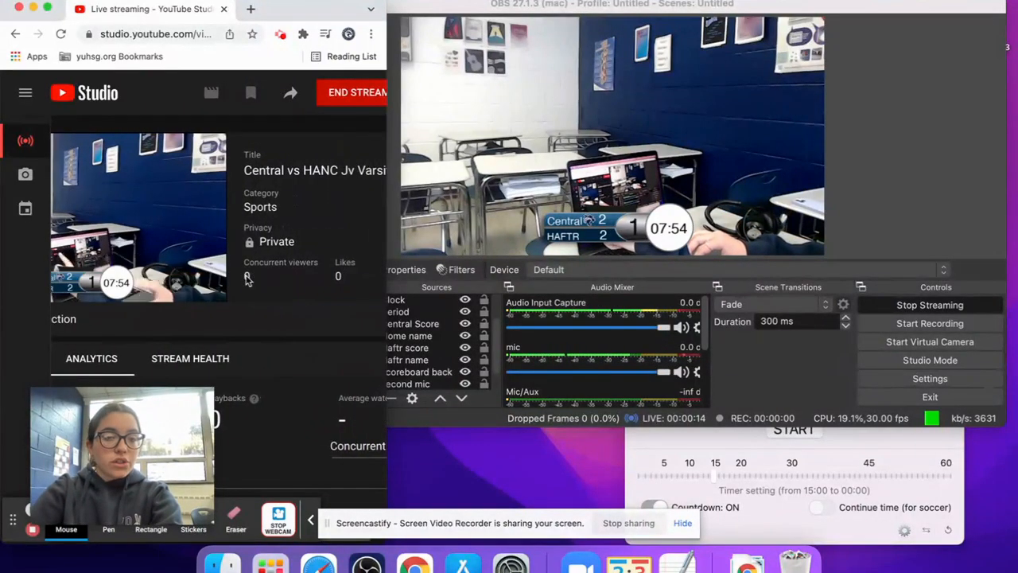
scroll(247, 278, left, 3)
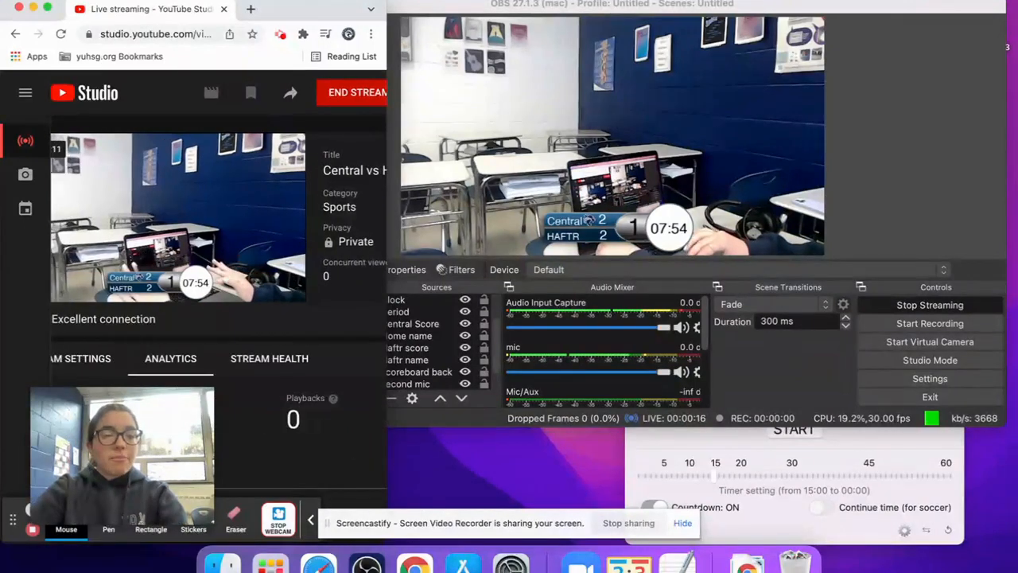
scroll(247, 278, left, 1)
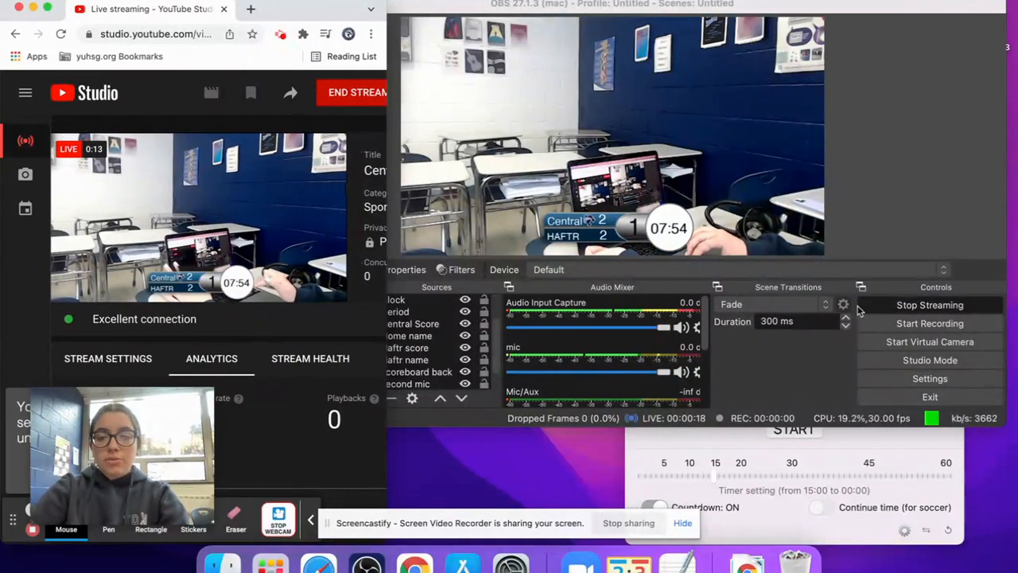
- Stop streaming in OBS, end the stream in YouTube Studio and dismiss the finished-stream summary
click(899, 307)
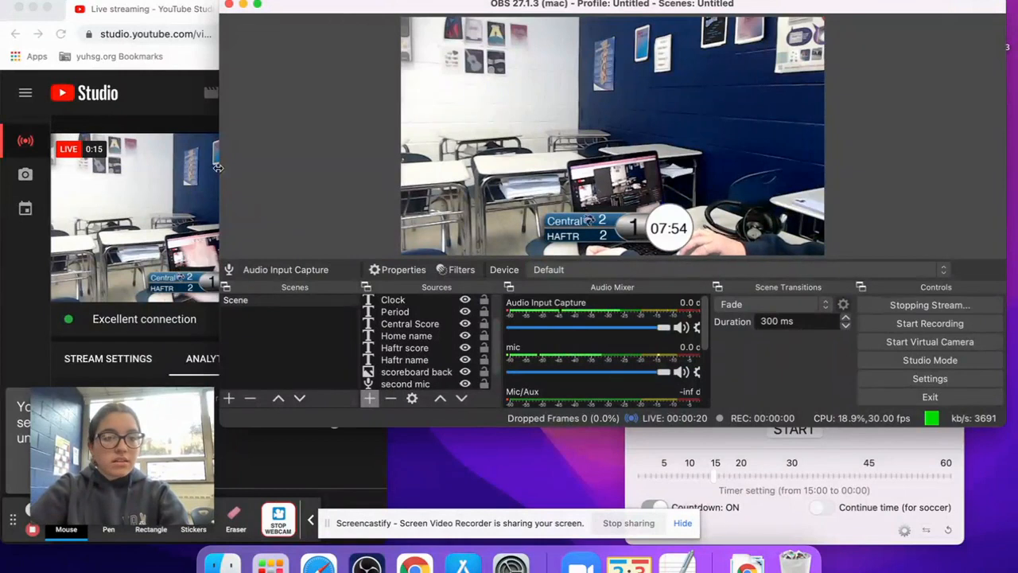
click(180, 127)
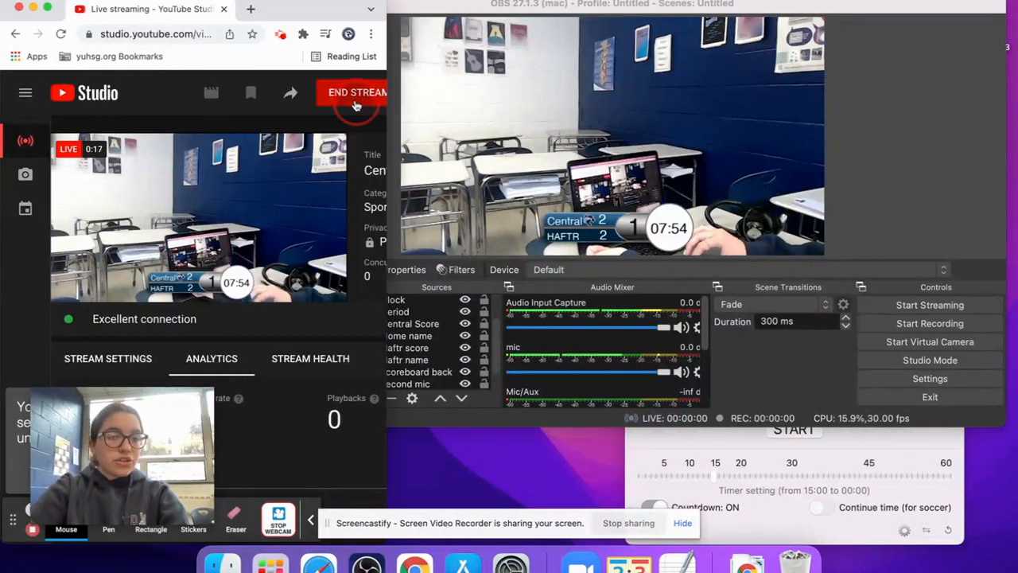
click(354, 92)
click(319, 364)
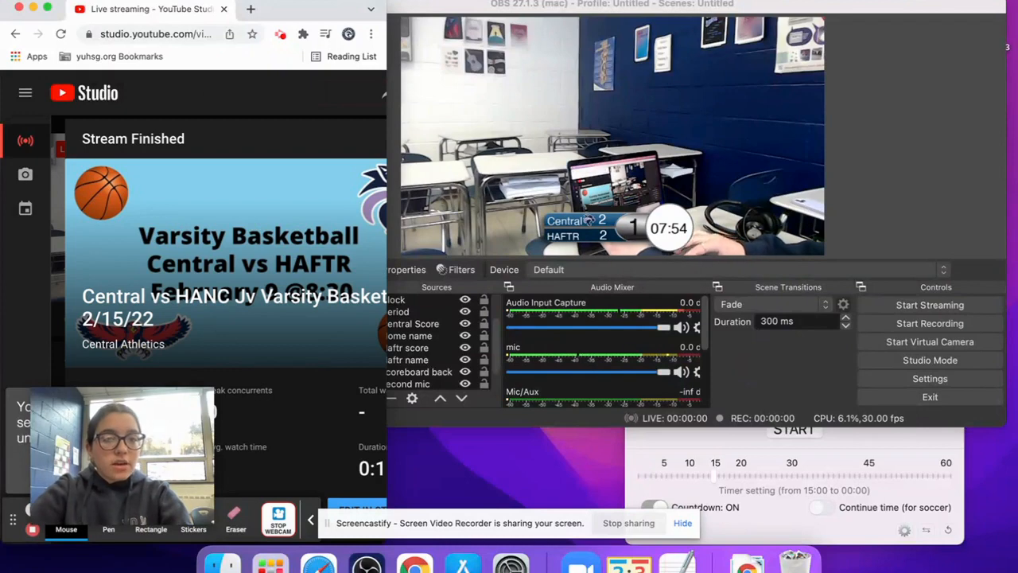
click(47, 8)
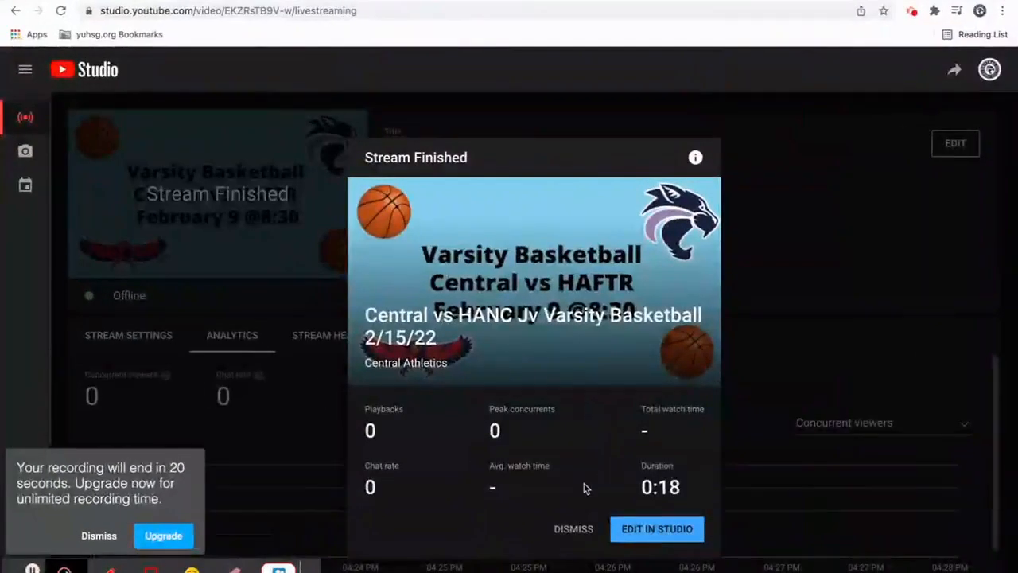
click(580, 529)
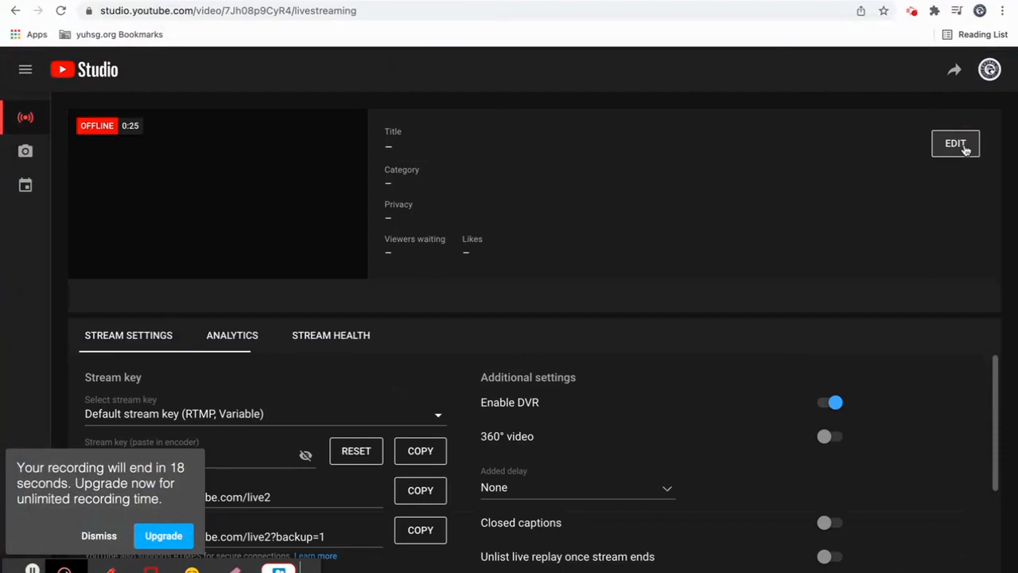
- Set the new stream's visibility to Public in its edit settings and save the change
click(941, 141)
scroll(649, 284, down, 1)
scroll(648, 284, up, 1)
scroll(648, 284, down, 2)
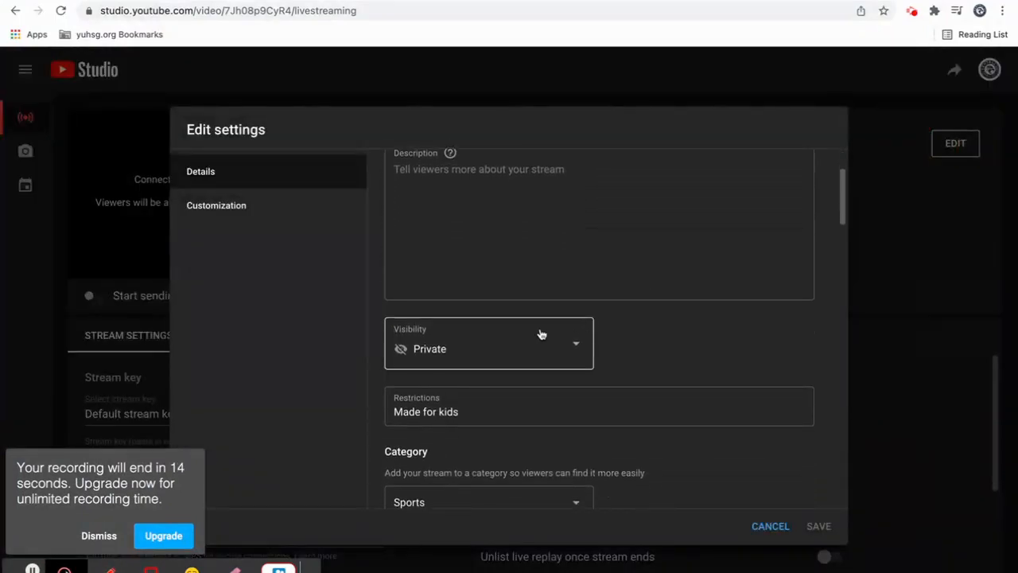
click(529, 335)
click(457, 461)
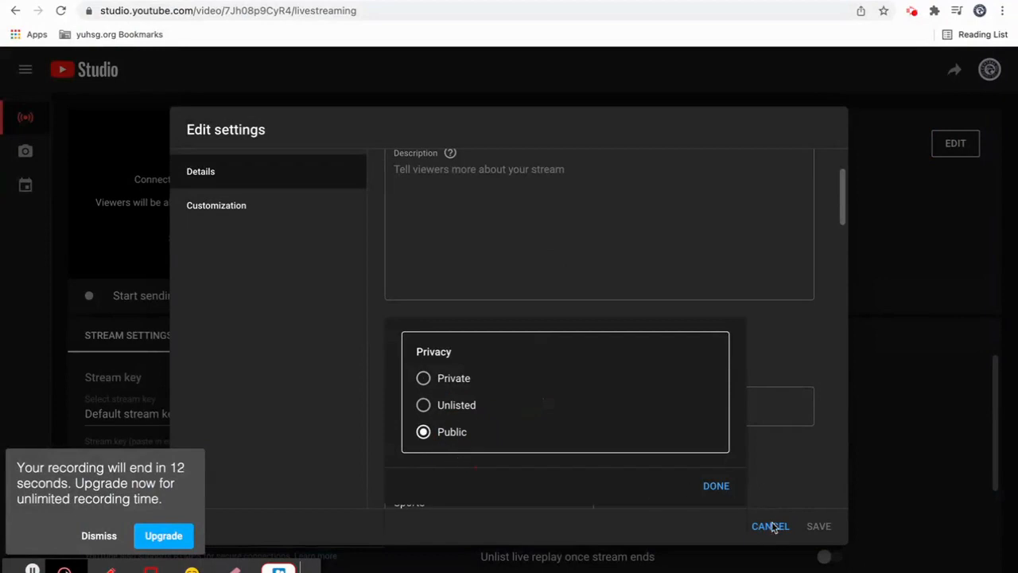
click(808, 524)
click(450, 358)
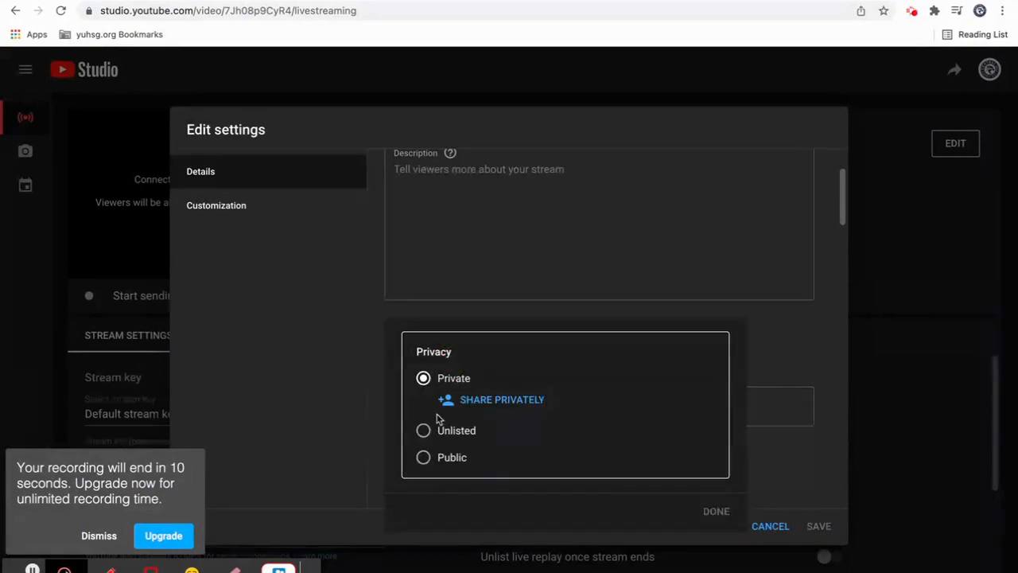
click(438, 460)
click(715, 487)
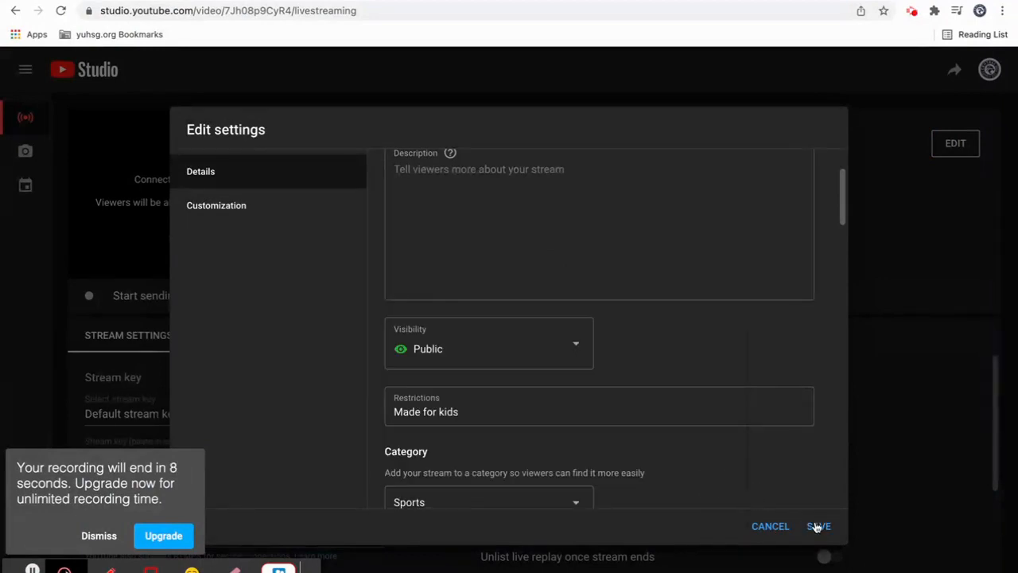
click(816, 526)
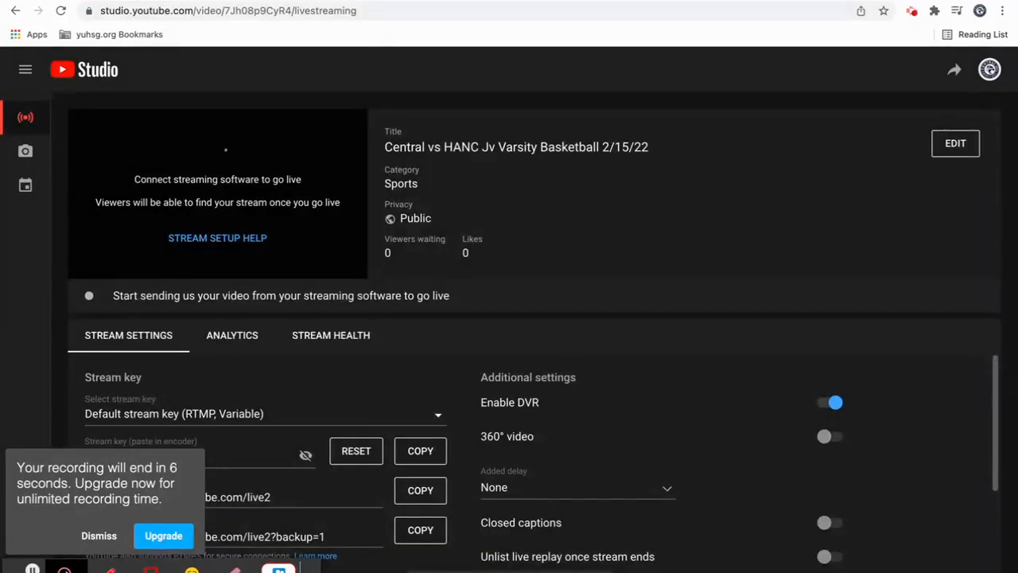